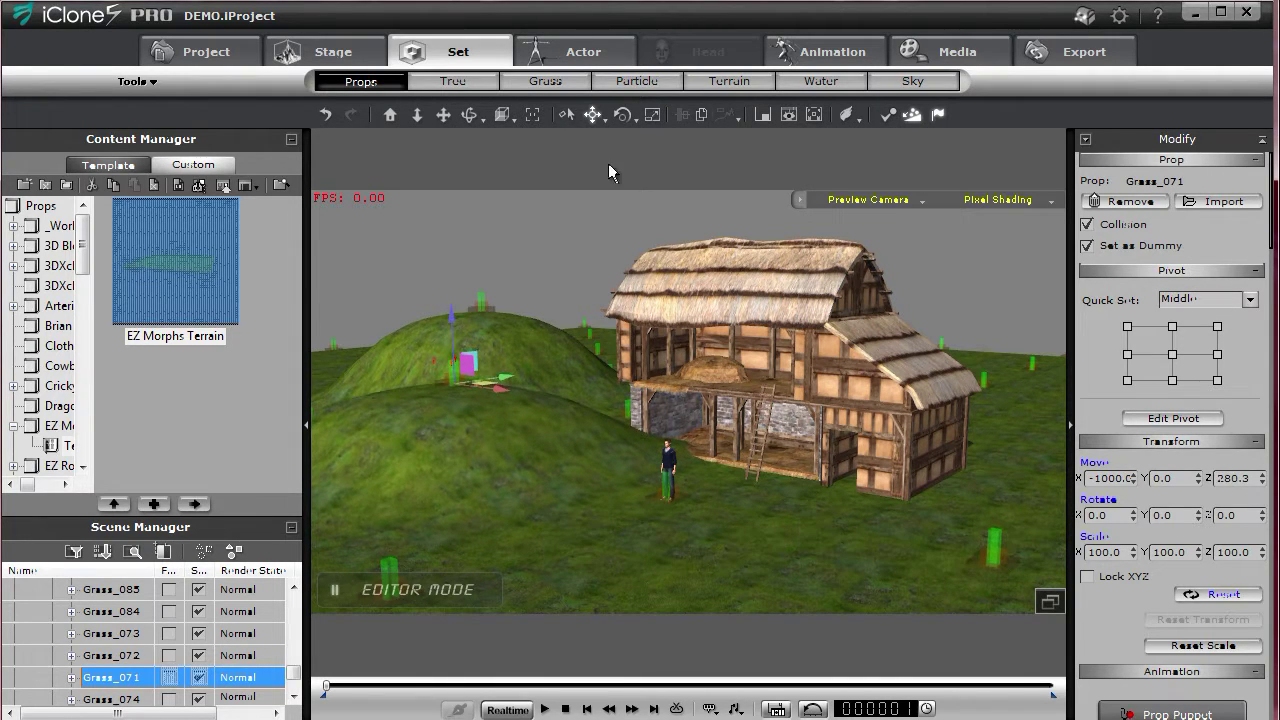
- Rotate the Grass_071 terrain handle to about Y 46.4 and Z 25.2, and lower it to about Z -26.4
{"action": "left_click", "coordinate": [622, 114]}
{"action": "mouse_move", "coordinate": [492, 385]}
{"action": "left_mouse_down"}
{"action": "mouse_move", "coordinate": [484, 427]}
{"action": "mouse_move", "coordinate": [502, 391]}
{"action": "left_mouse_up"}
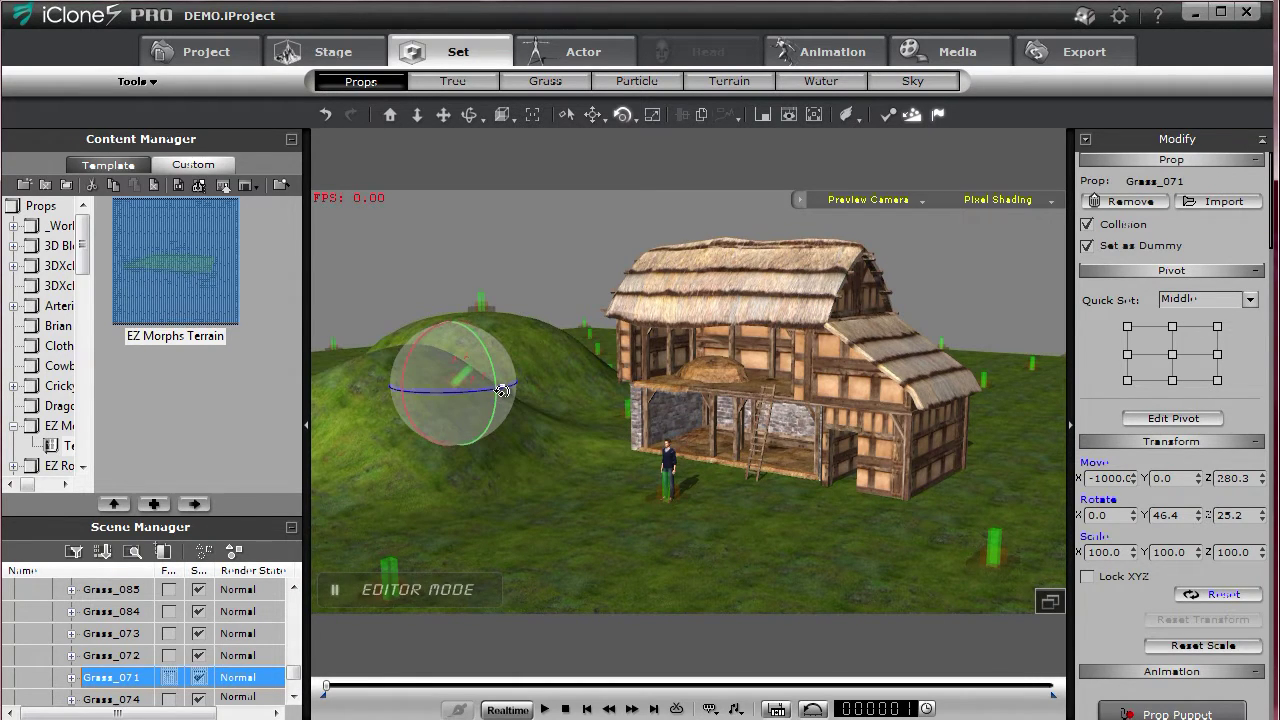
{"action": "left_click", "coordinate": [593, 114]}
{"action": "left_click_drag", "start_coordinate": [455, 330], "coordinate": [454, 402]}
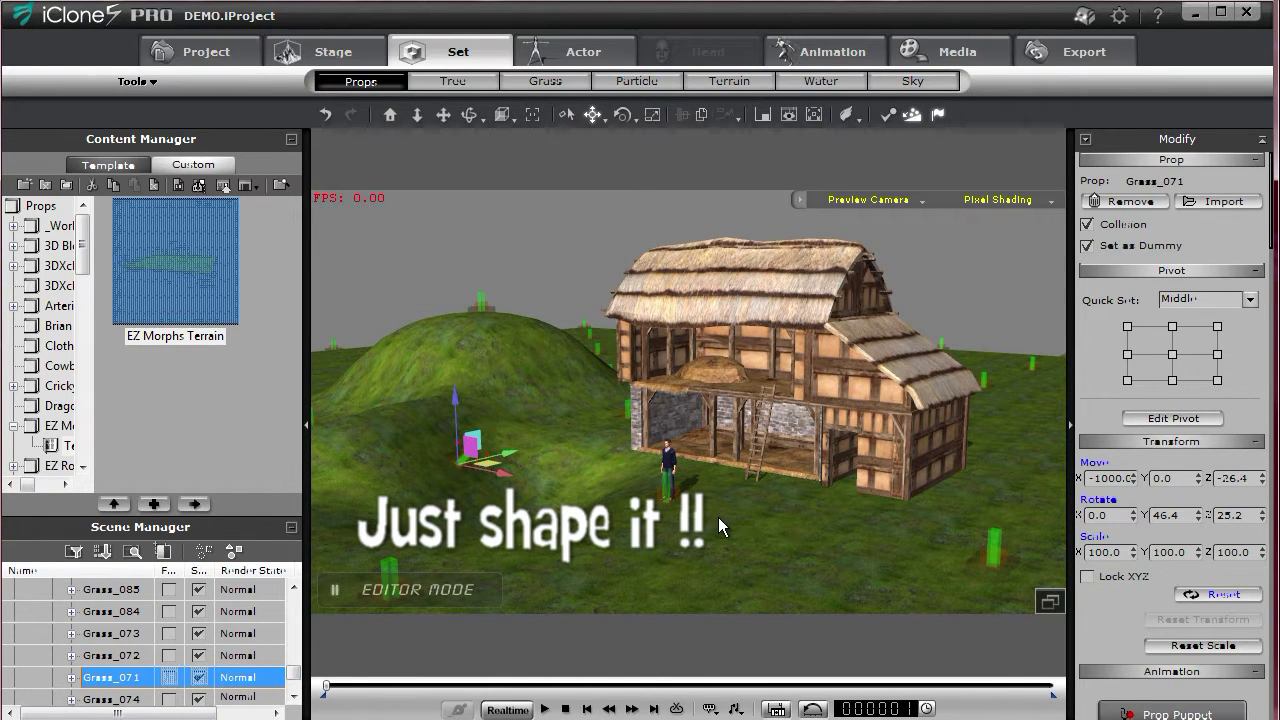
- Add the muddy brown water preset listed after River Flow and set the water height to -113
{"action": "left_click", "coordinate": [150, 83]}
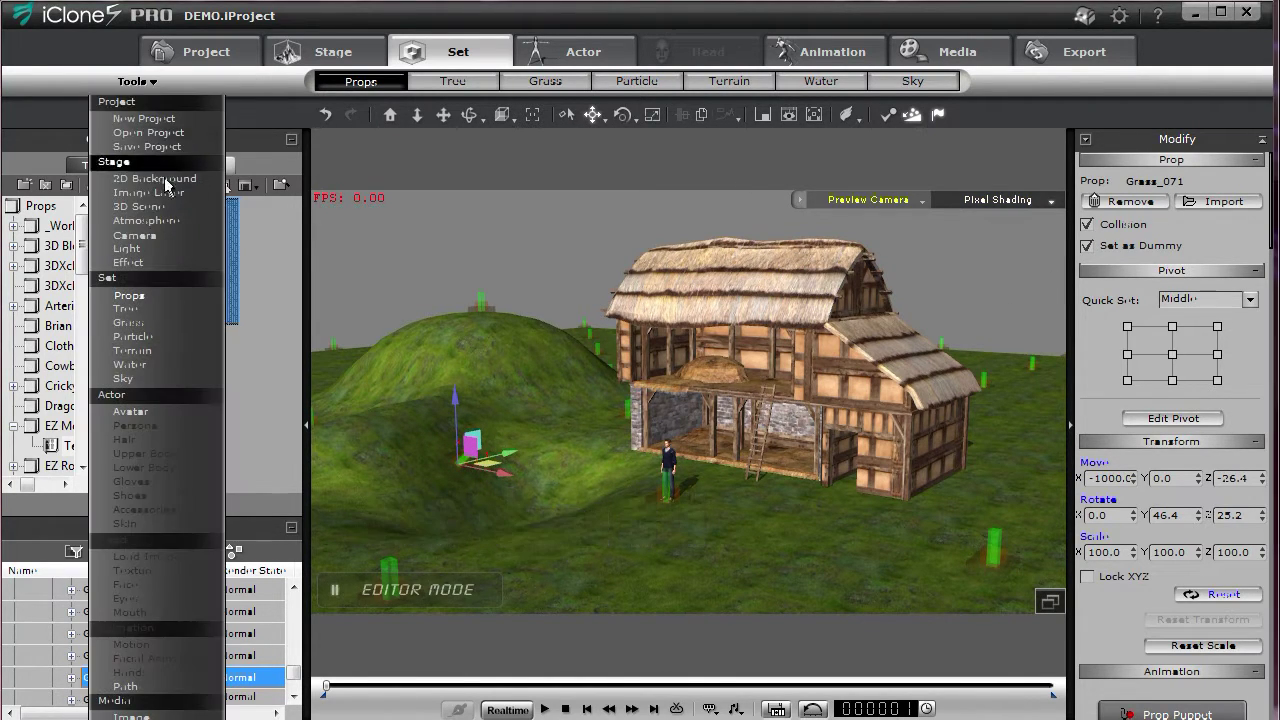
{"action": "left_click", "coordinate": [137, 364]}
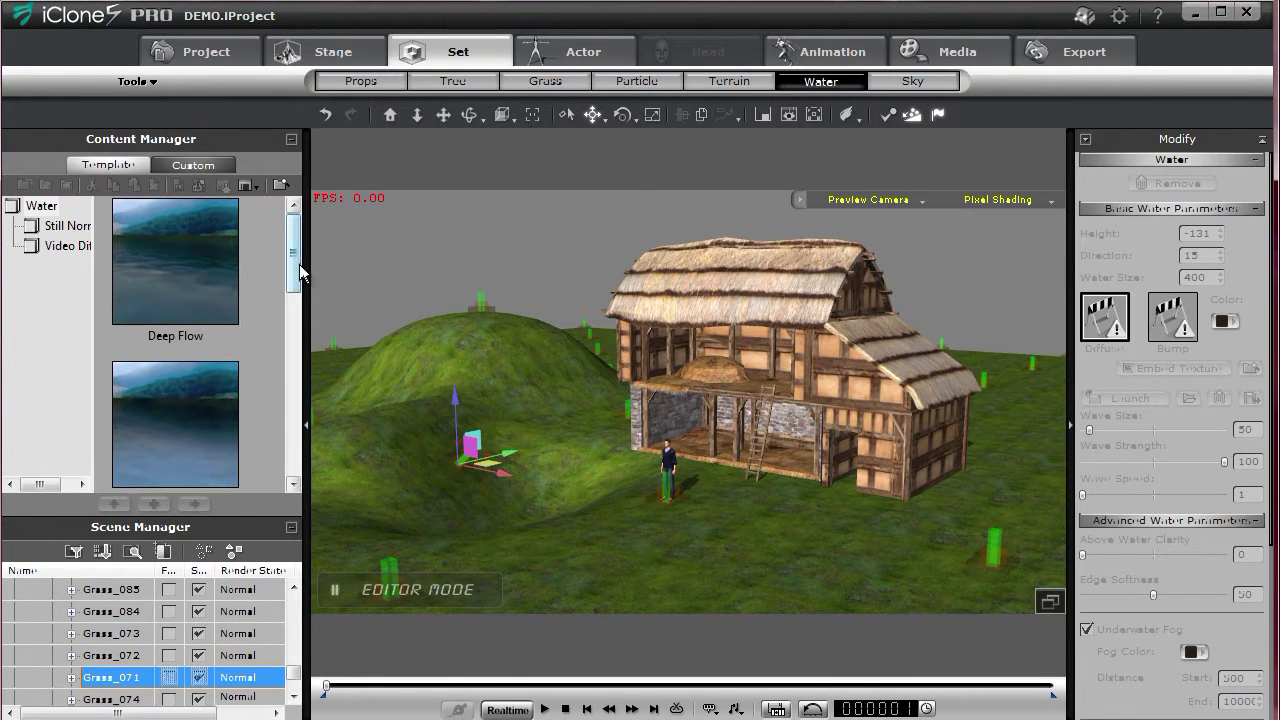
{"action": "left_click_drag", "start_coordinate": [293, 241], "coordinate": [306, 394]}
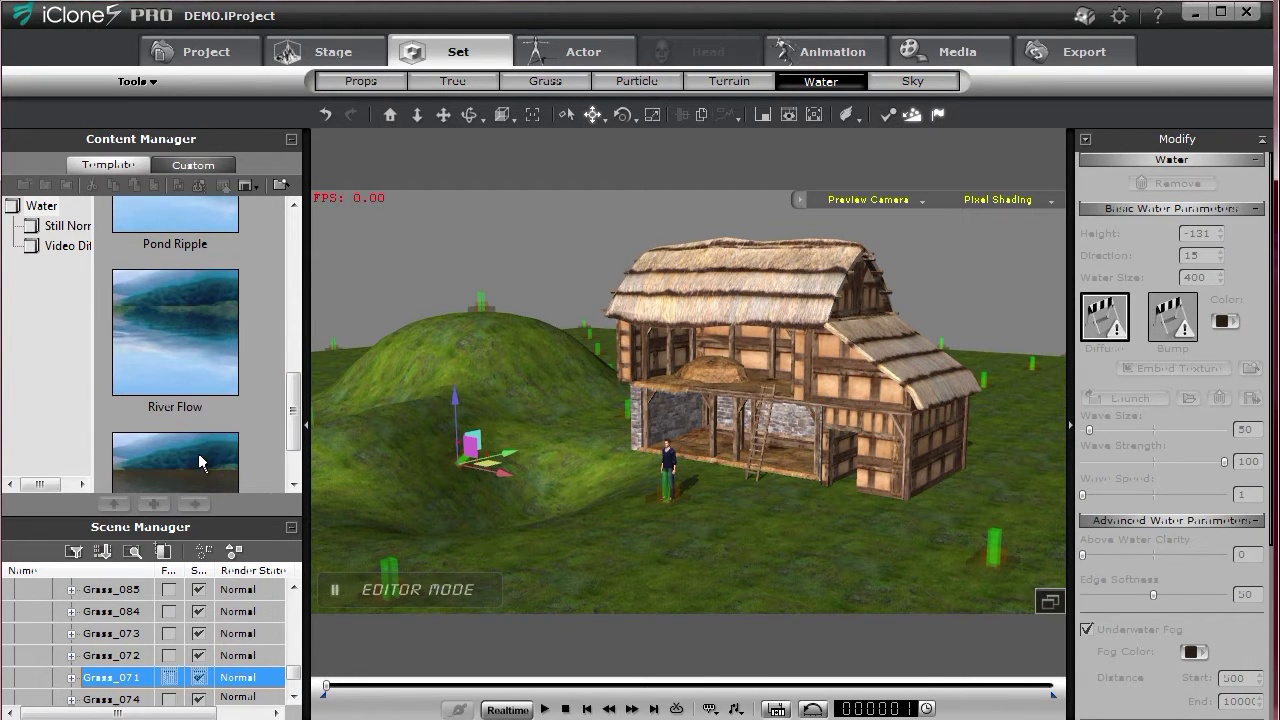
{"action": "double_click", "coordinate": [200, 462]}
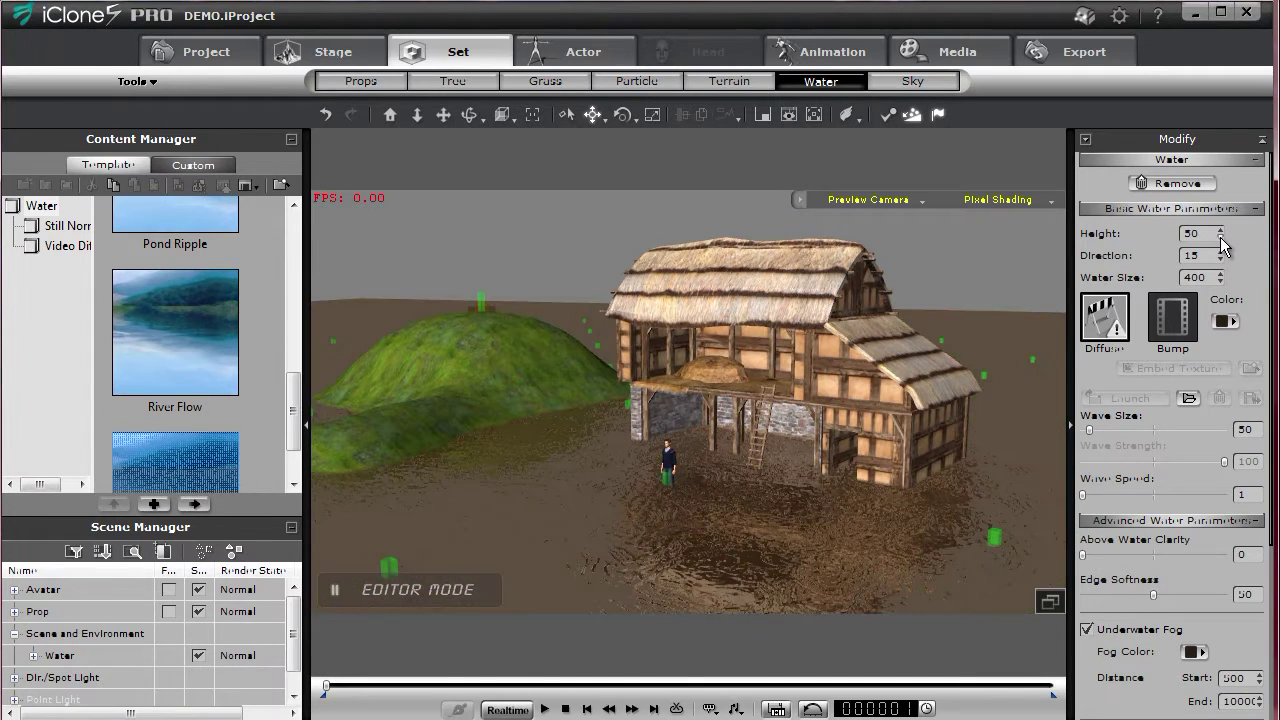
{"action": "left_click_drag", "start_coordinate": [1220, 238], "coordinate": [1220, 238]}
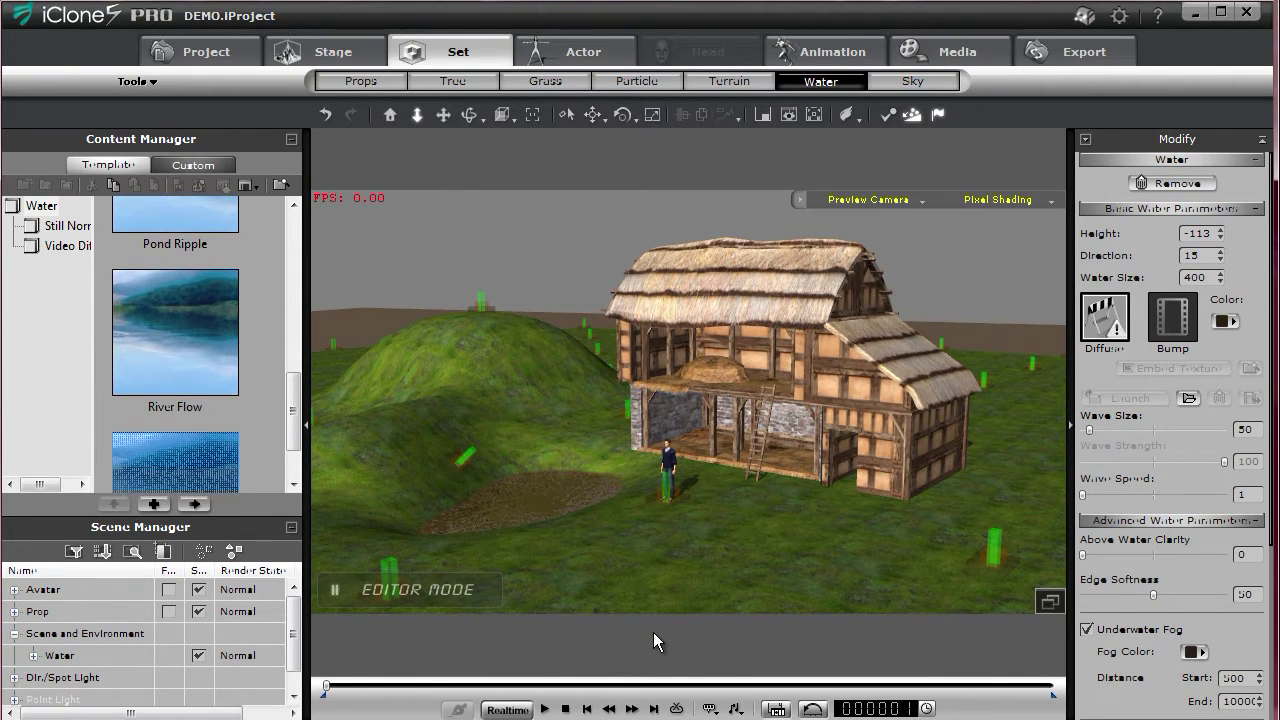
- Plant Carnation grass patches along the near edge of the pond and on its far side by the barn
{"action": "scroll", "coordinate": [650, 585], "scroll_direction": "up", "scroll_amount": 5}
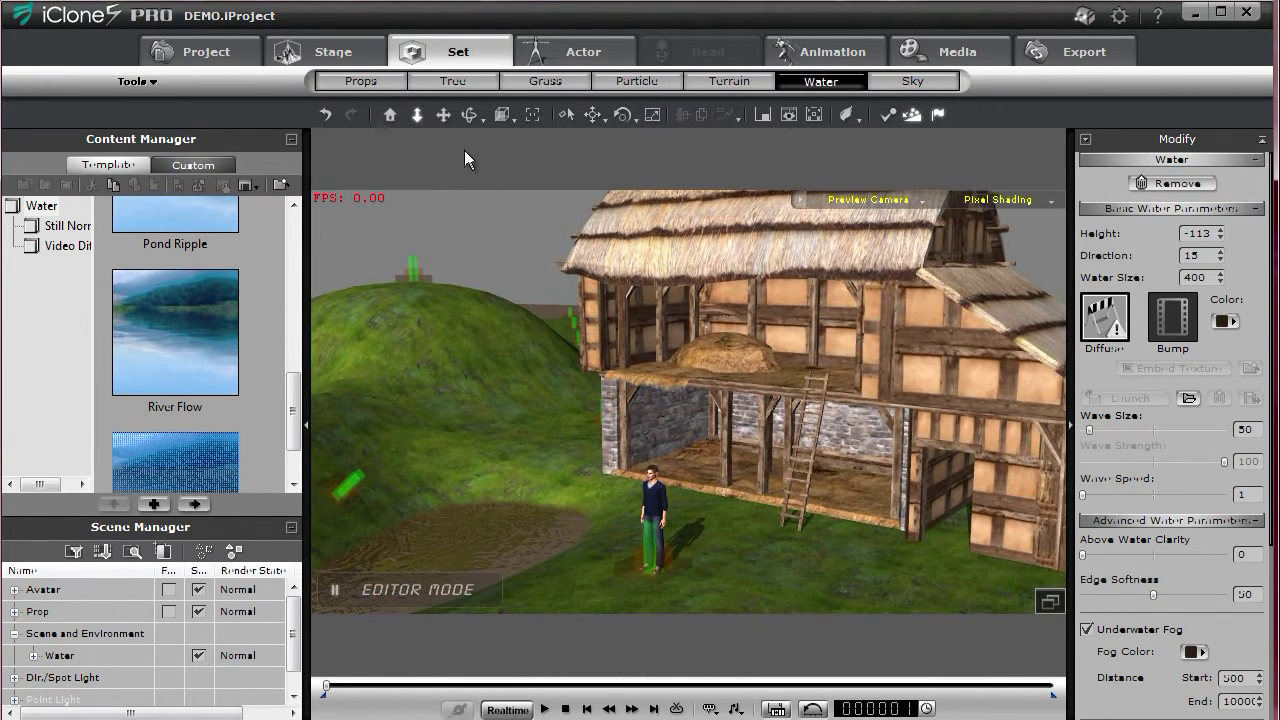
{"action": "left_click_drag", "start_coordinate": [446, 117], "coordinate": [848, 376]}
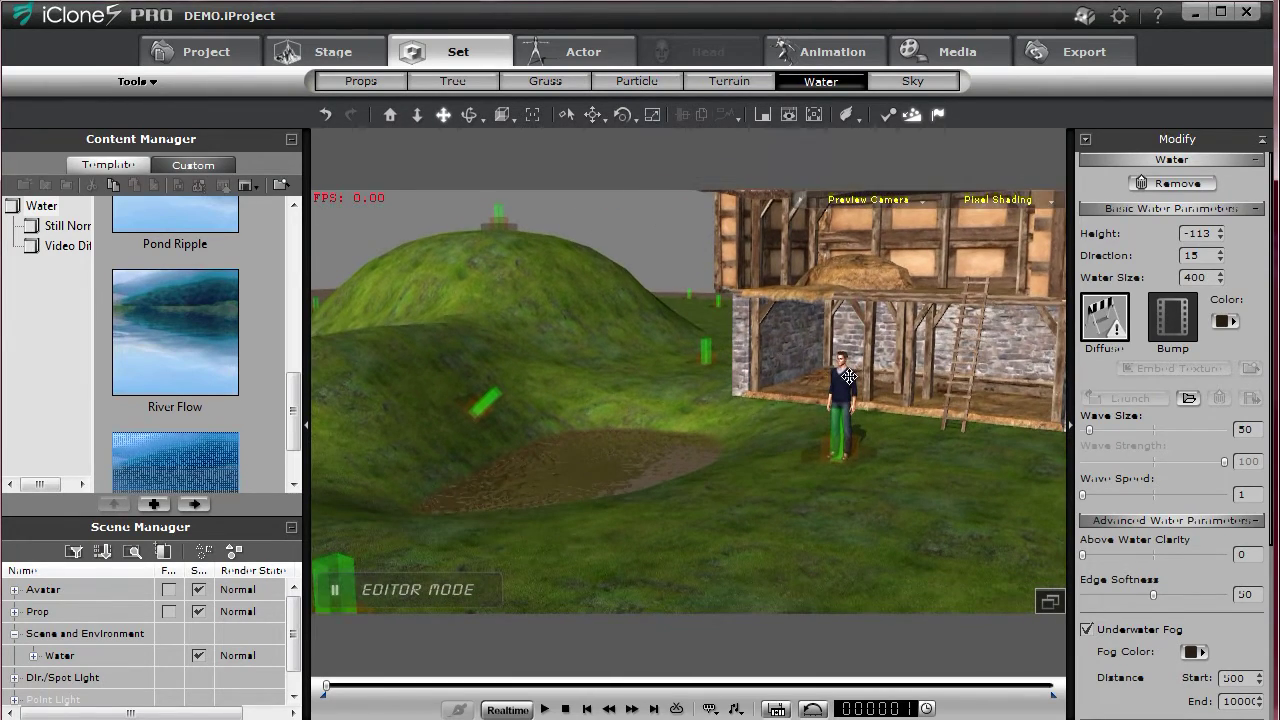
{"action": "left_click", "coordinate": [143, 85]}
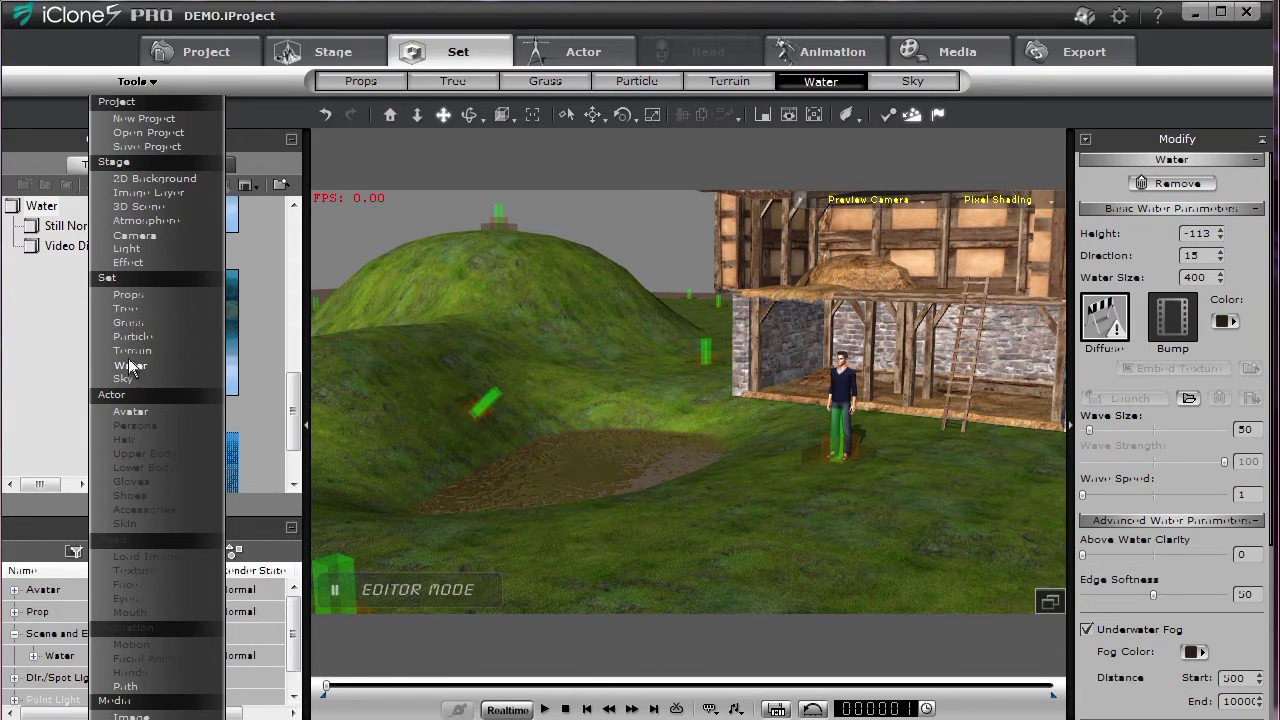
{"action": "left_click", "coordinate": [139, 323]}
{"action": "mouse_move", "coordinate": [293, 222]}
{"action": "left_mouse_down"}
{"action": "mouse_move", "coordinate": [293, 280]}
{"action": "mouse_move", "coordinate": [293, 238]}
{"action": "left_mouse_up"}
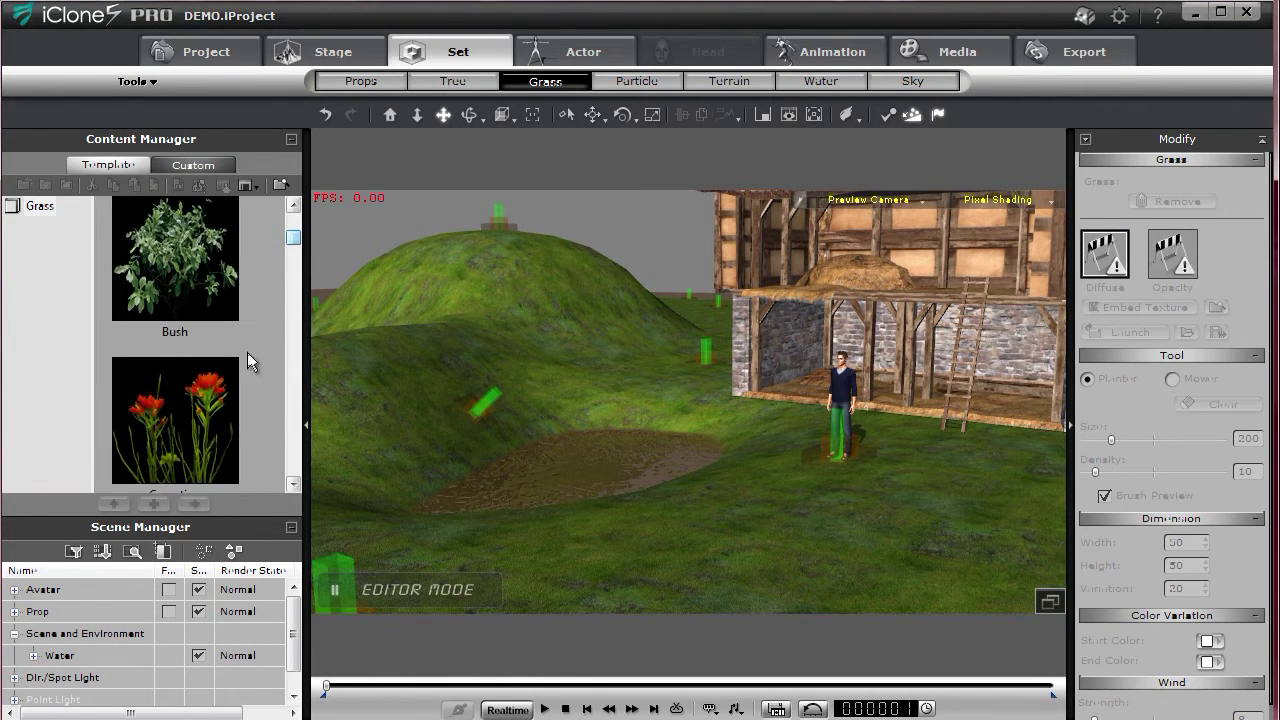
{"action": "double_click", "coordinate": [186, 423]}
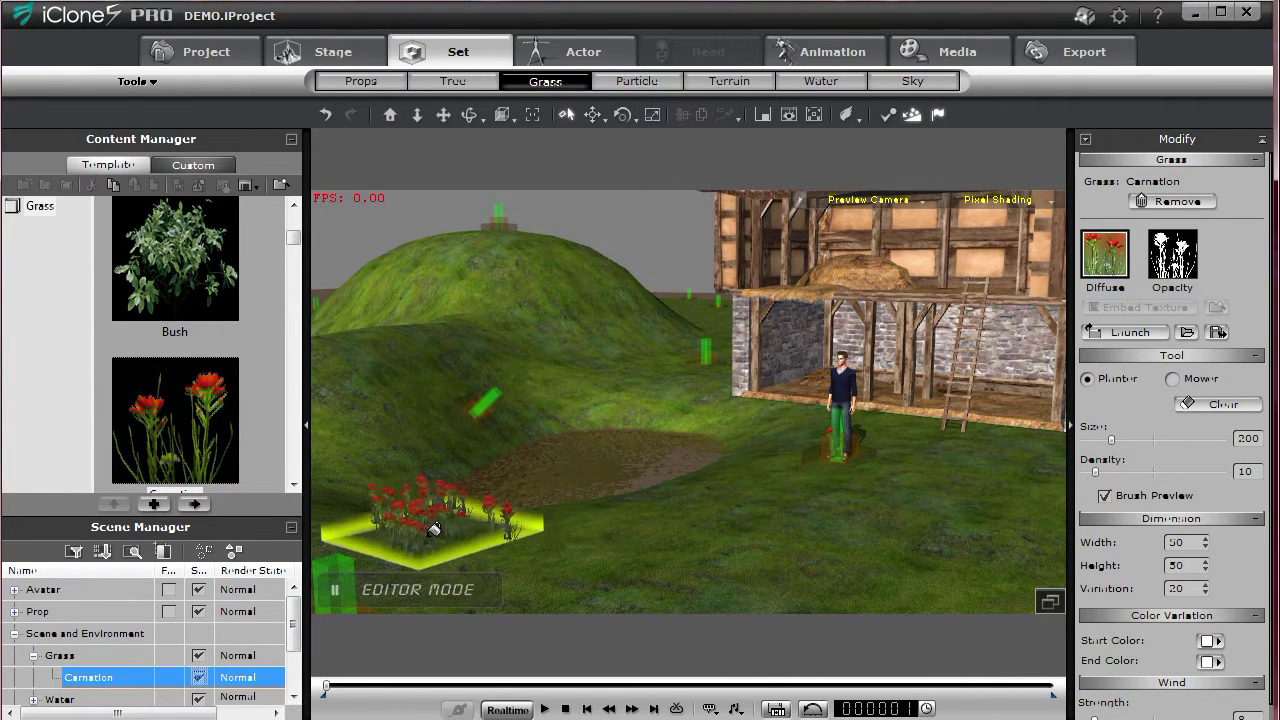
{"action": "mouse_move", "coordinate": [413, 523]}
{"action": "left_mouse_down"}
{"action": "mouse_move", "coordinate": [526, 523]}
{"action": "mouse_move", "coordinate": [467, 532]}
{"action": "mouse_move", "coordinate": [370, 505]}
{"action": "left_mouse_up"}
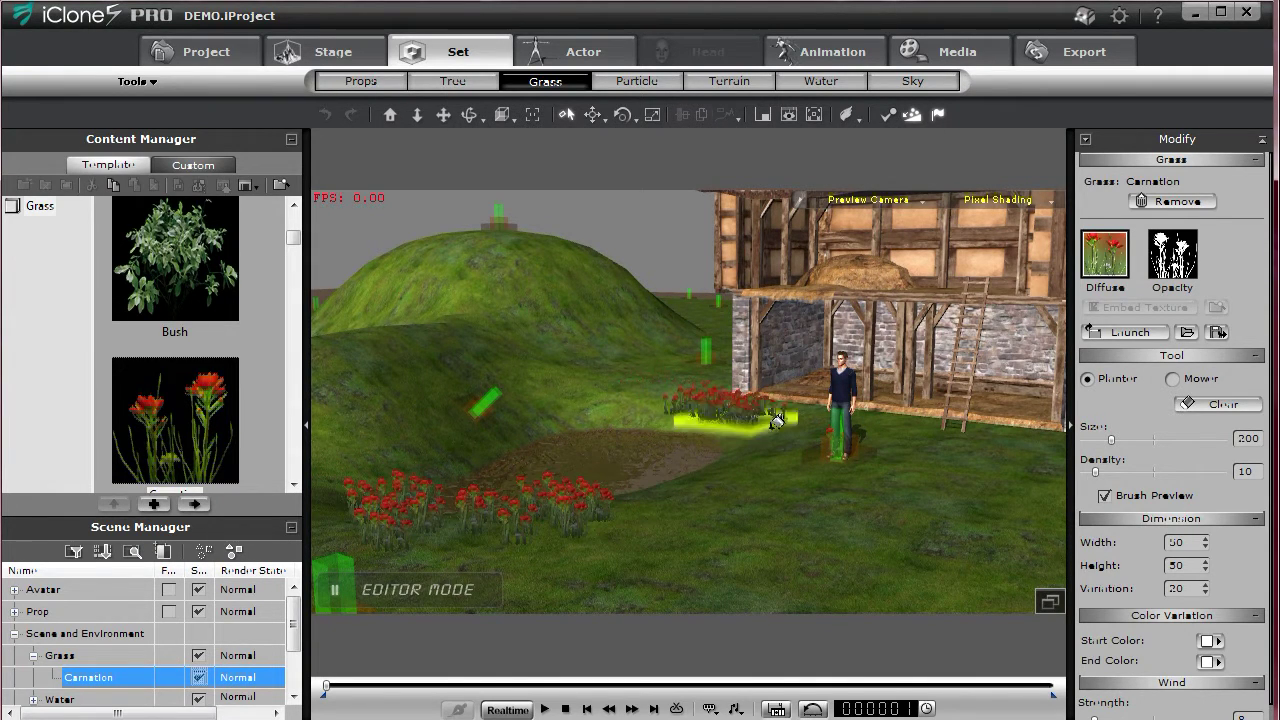
{"action": "mouse_move", "coordinate": [781, 428]}
{"action": "left_mouse_down"}
{"action": "mouse_move", "coordinate": [664, 404]}
{"action": "mouse_move", "coordinate": [706, 386]}
{"action": "left_mouse_up"}
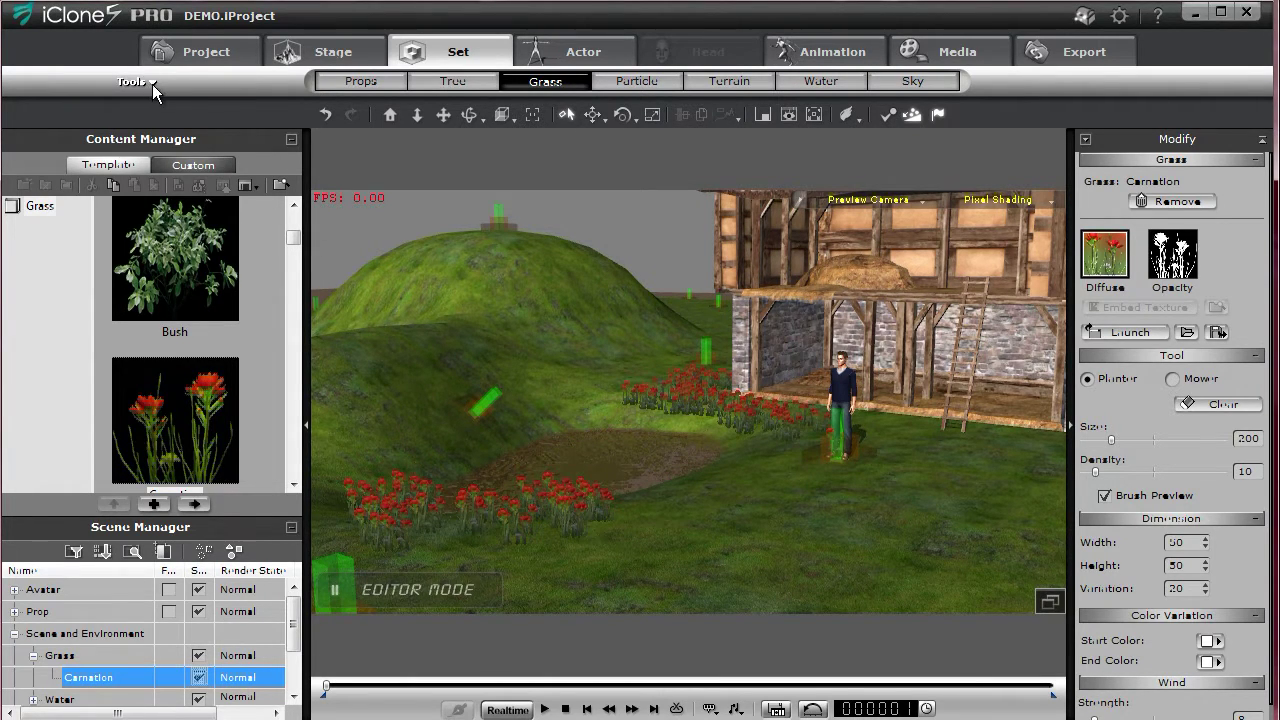
- Add the CrabApple Flowers B tree to the scene
{"action": "left_click", "coordinate": [152, 84]}
{"action": "left_click", "coordinate": [143, 310]}
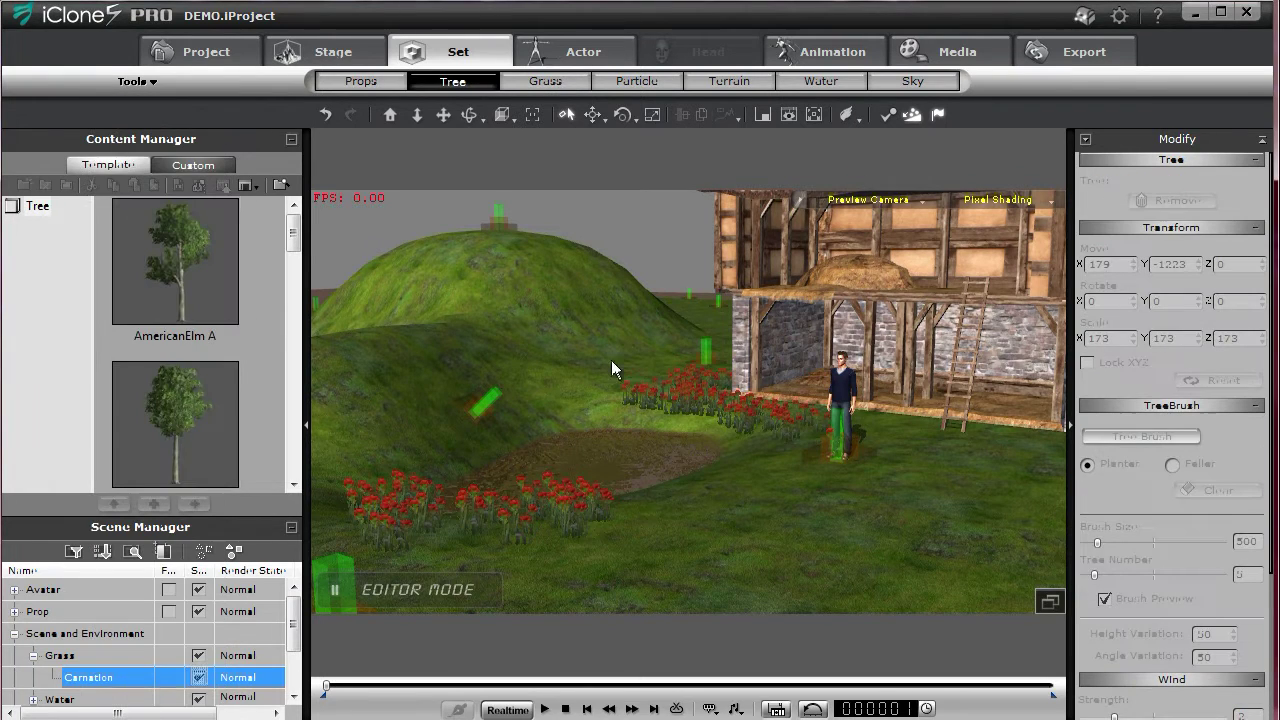
{"action": "left_click_drag", "start_coordinate": [296, 236], "coordinate": [287, 339]}
{"action": "double_click", "coordinate": [214, 352]}
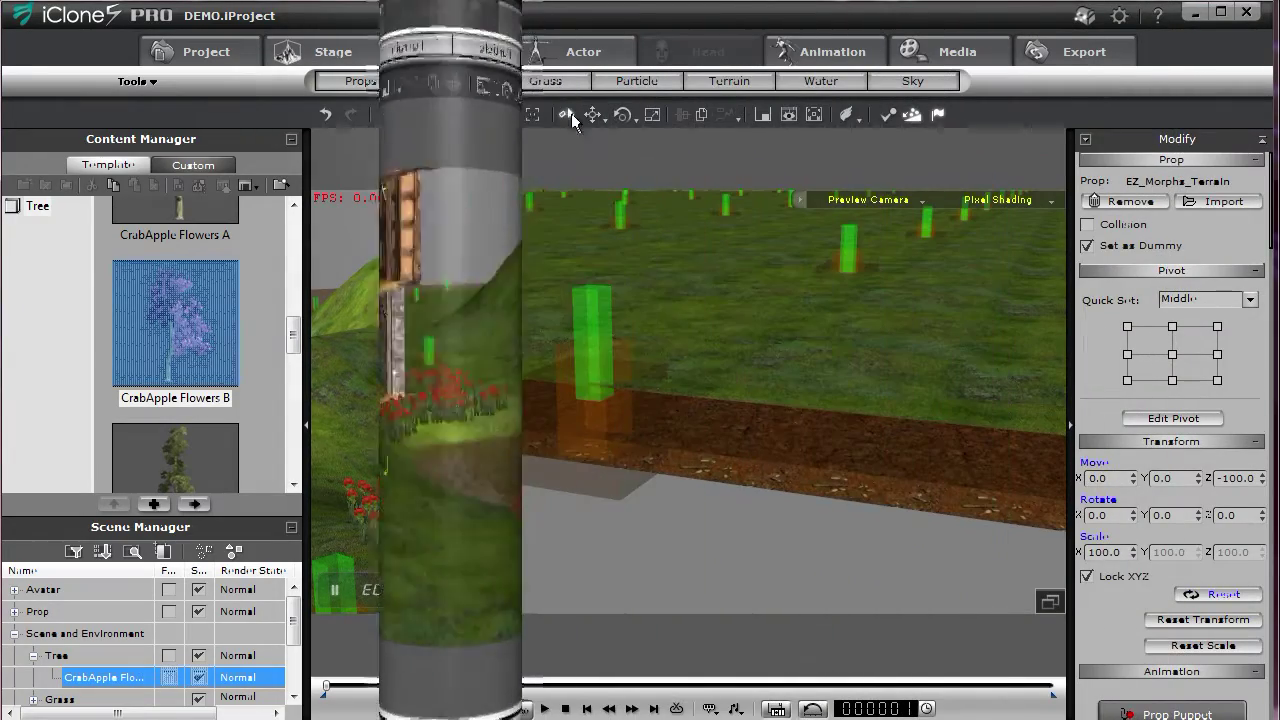
- Animate the Grass_054 handle by lowering it to about Z -29.3 at frame 1 and raising it to about Z 108.6 at frame 308
{"action": "left_click", "coordinate": [595, 300]}
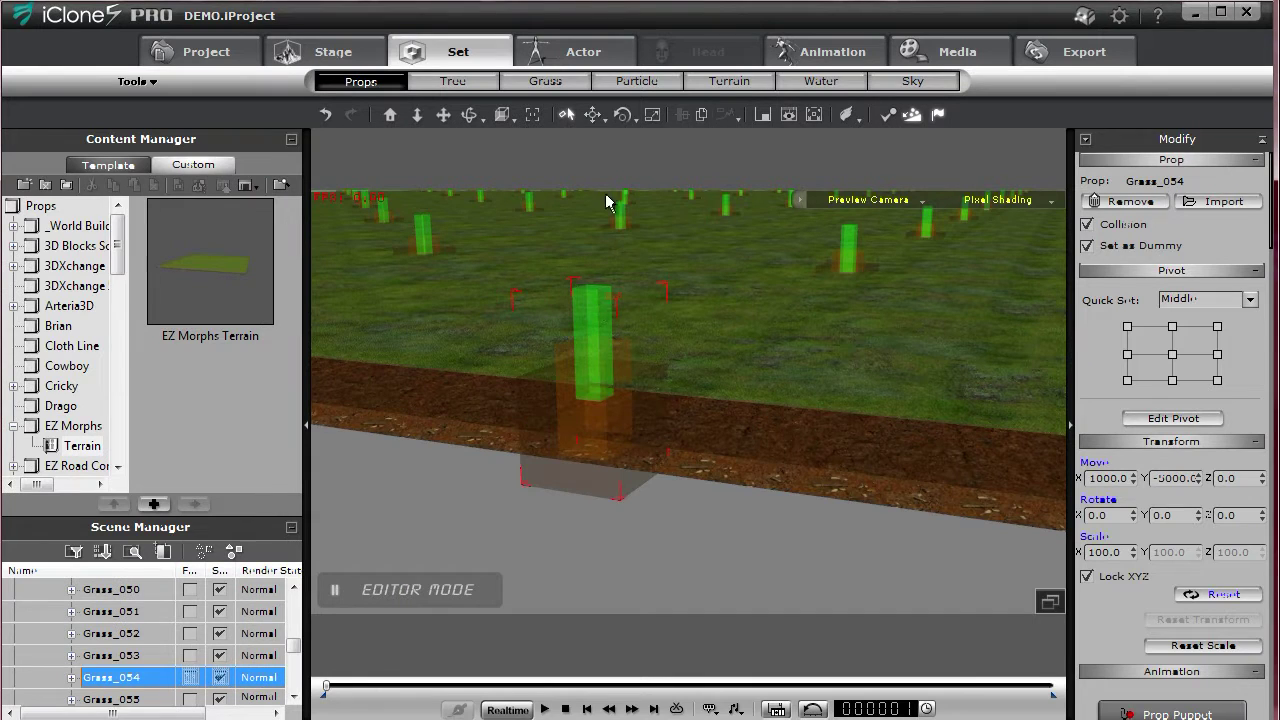
{"action": "left_click", "coordinate": [594, 115]}
{"action": "left_click_drag", "start_coordinate": [593, 315], "coordinate": [590, 343]}
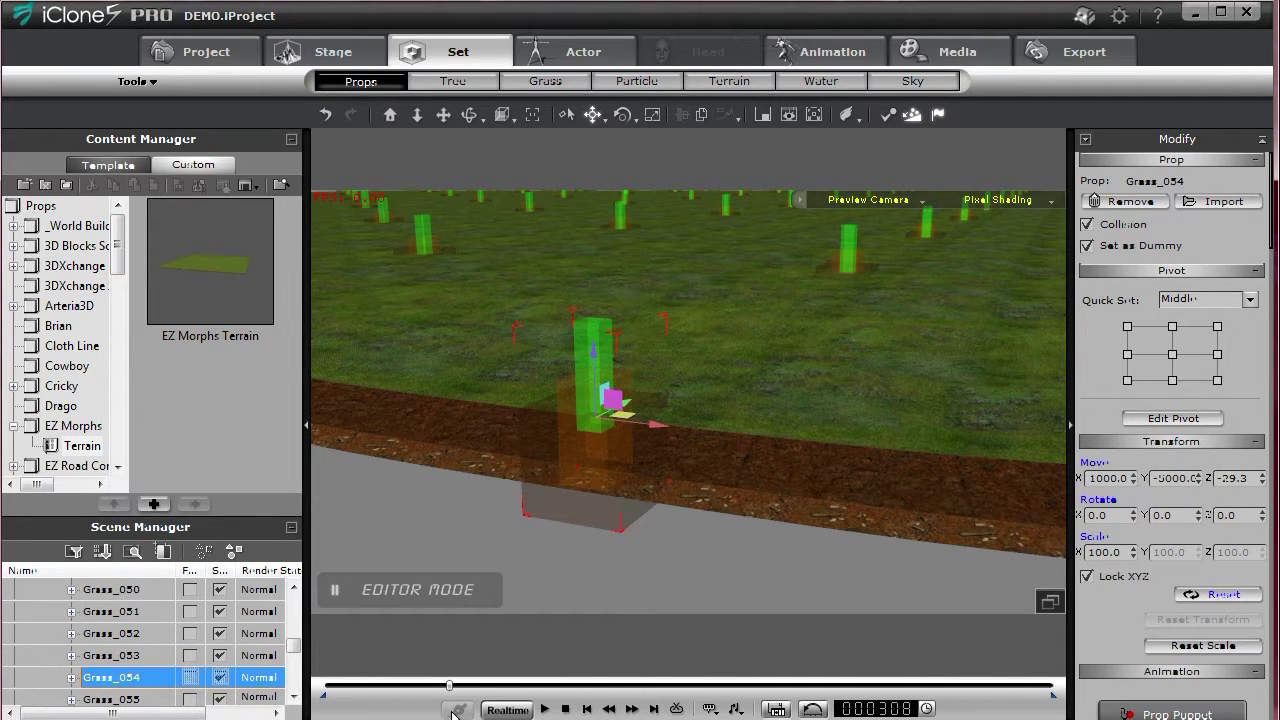
{"action": "left_click_drag", "start_coordinate": [593, 350], "coordinate": [594, 213]}
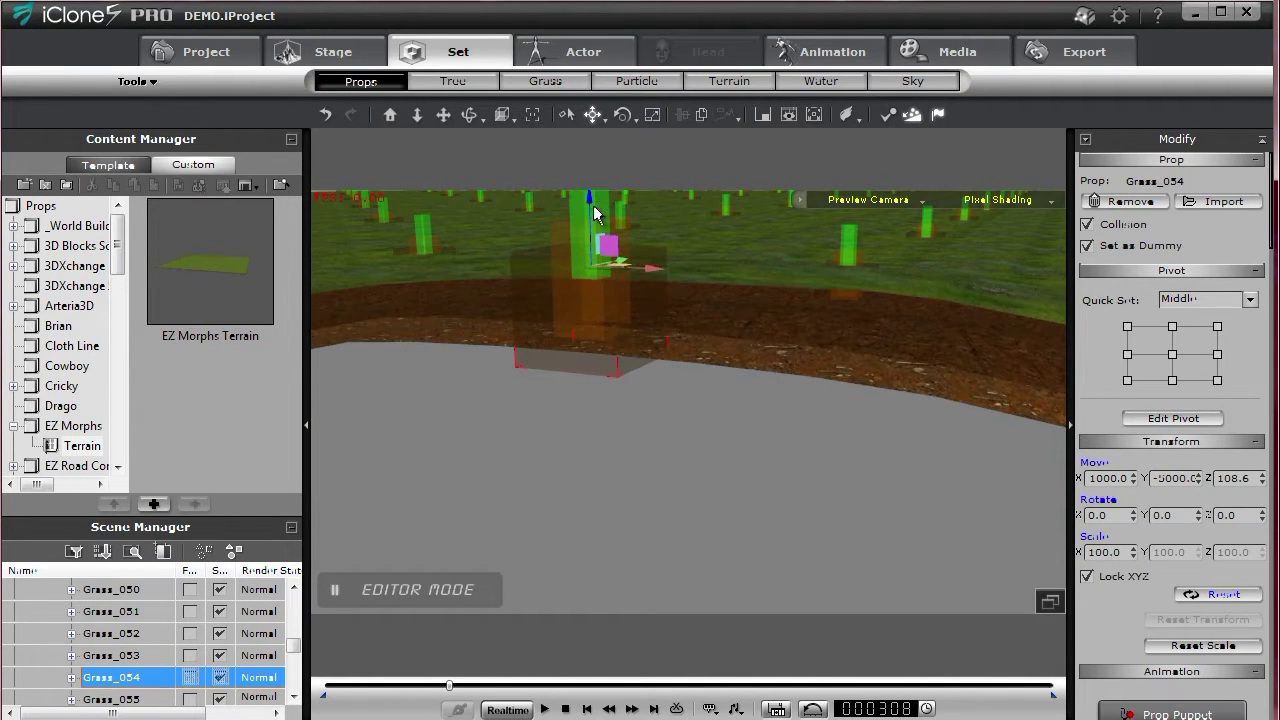
- Play the terrain deformation animation from the first frame, and stop the playback
{"action": "left_click", "coordinate": [566, 709]}
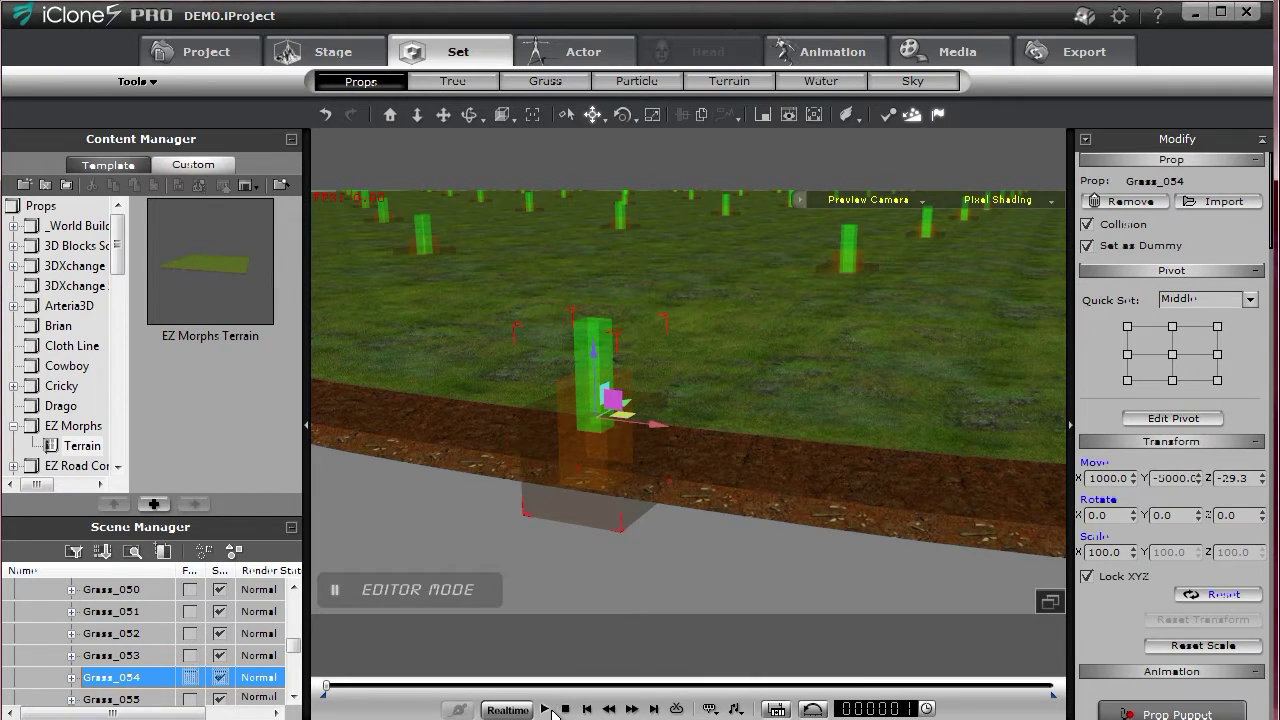
{"action": "left_click", "coordinate": [548, 710]}
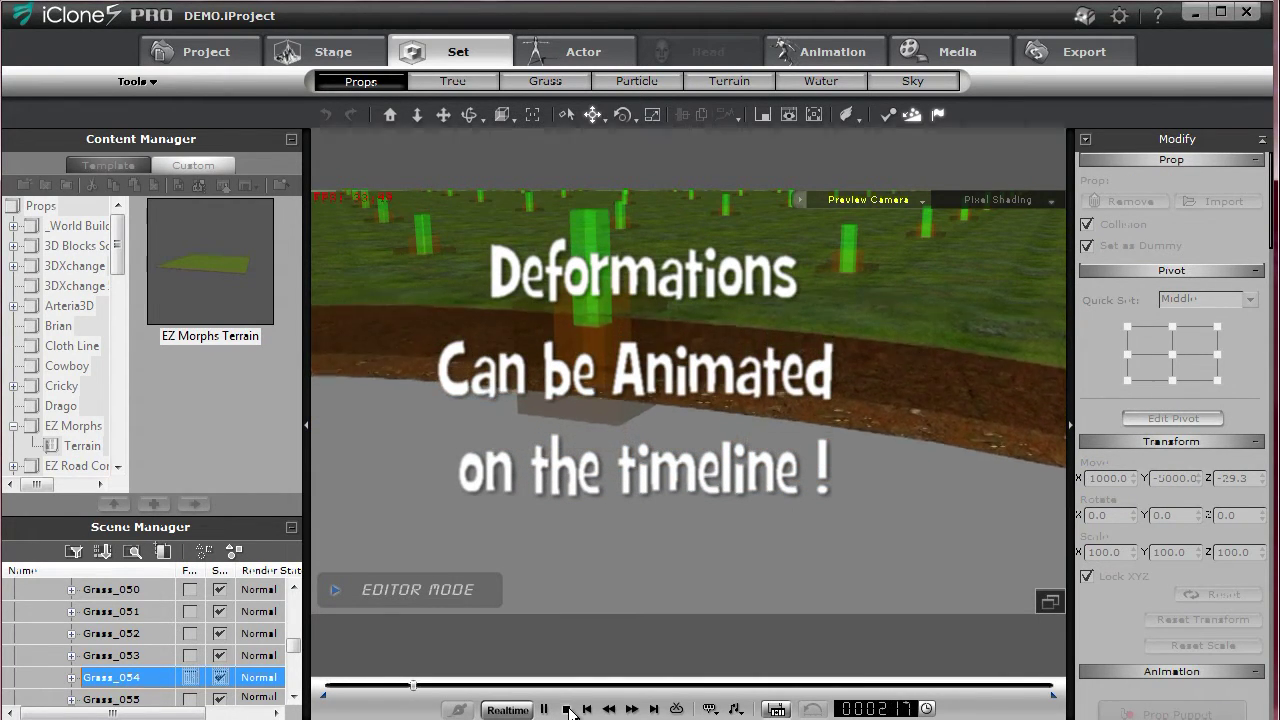
{"action": "left_click", "coordinate": [566, 709]}
- Raise the Dirt_054 handle under Grass_054 to about Z 16.7, and raise the Rock_054 handle as well
{"action": "left_click", "coordinate": [73, 677]}
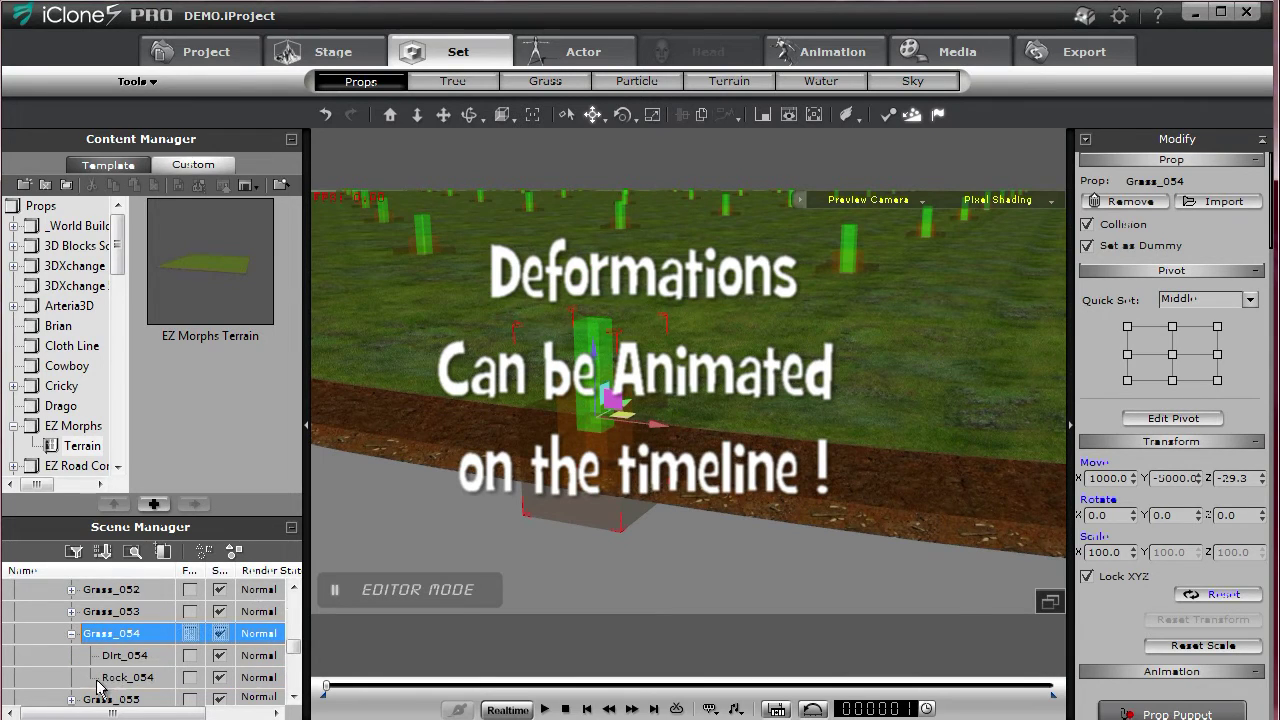
{"action": "left_click", "coordinate": [130, 656]}
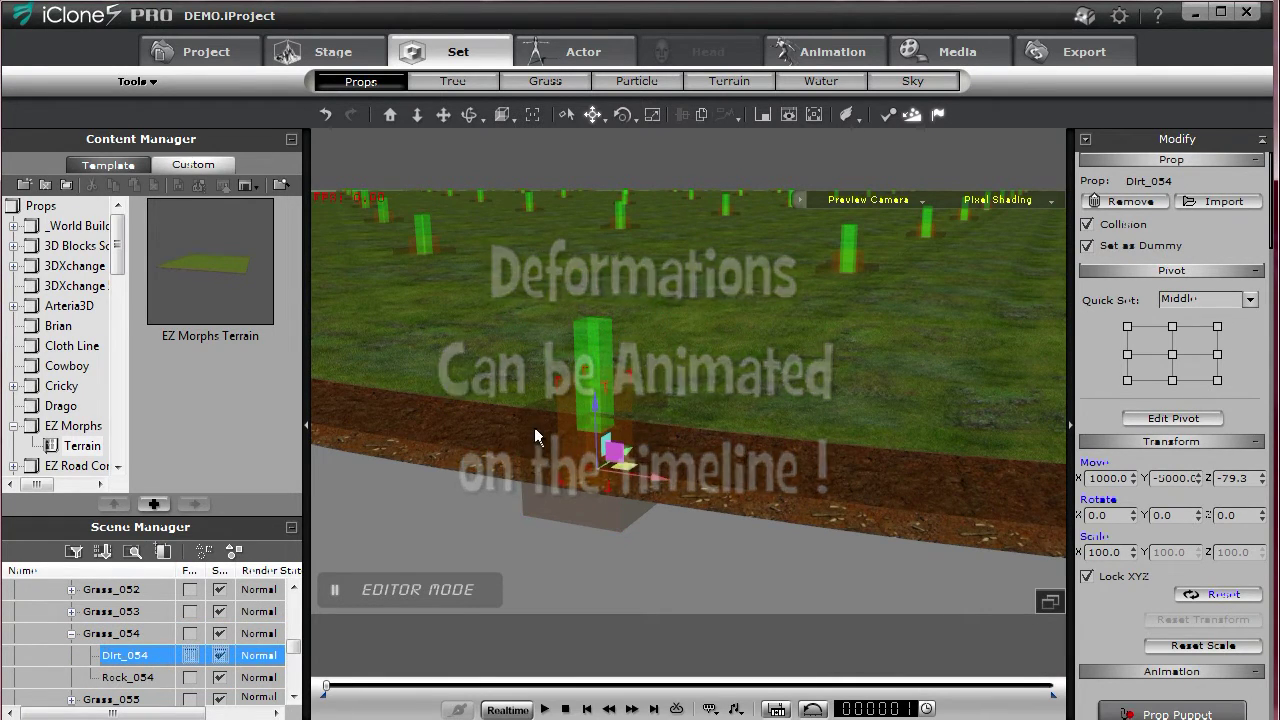
{"action": "left_click_drag", "start_coordinate": [598, 405], "coordinate": [593, 300]}
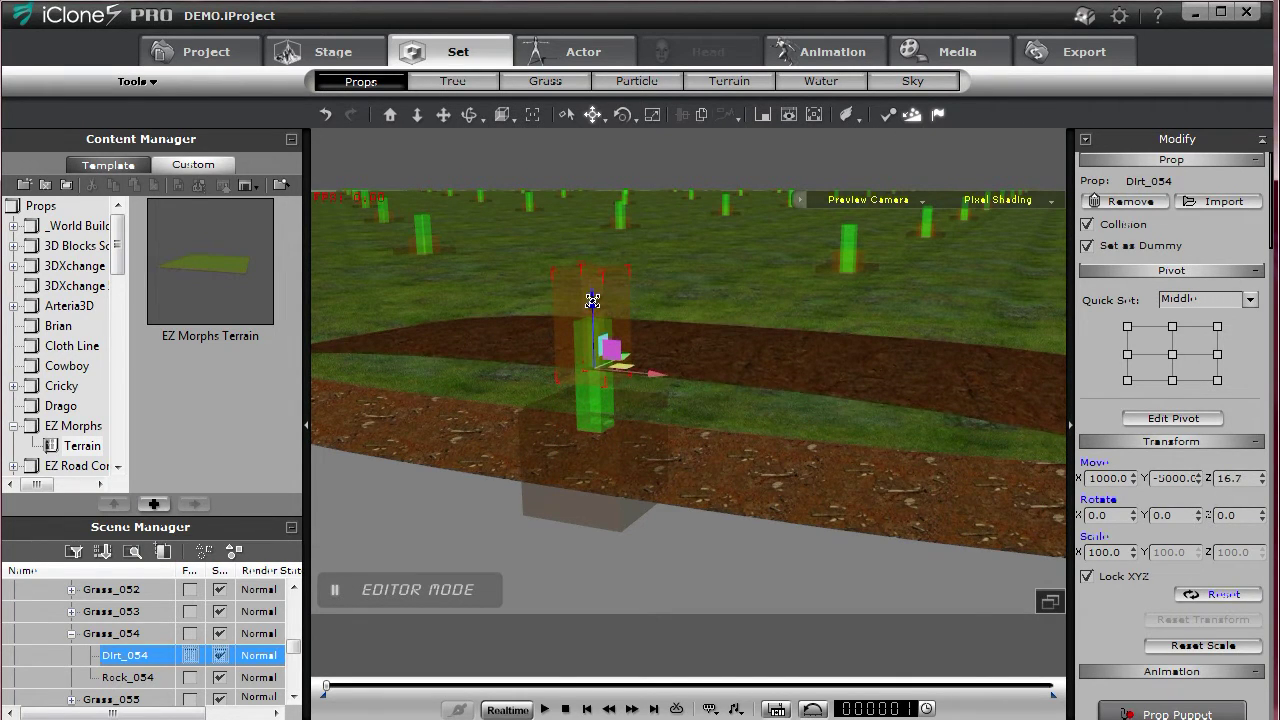
{"action": "left_click", "coordinate": [127, 677]}
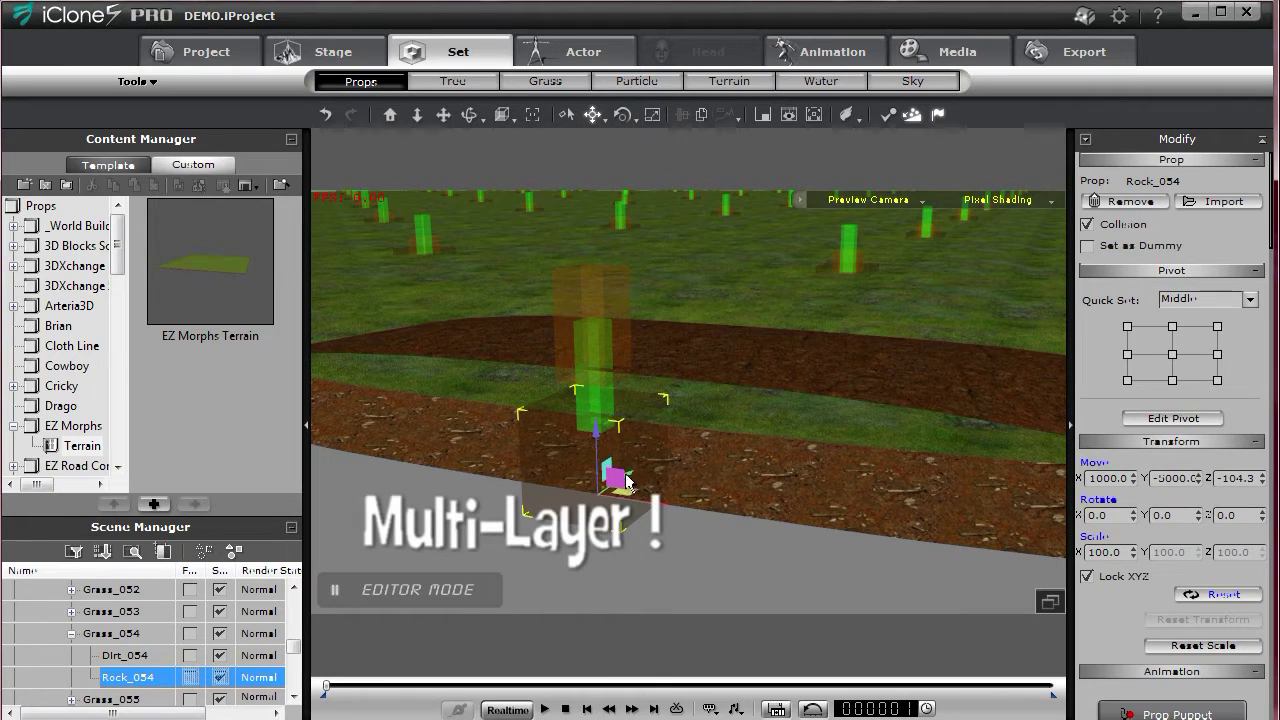
{"action": "left_click_drag", "start_coordinate": [597, 432], "coordinate": [602, 222]}
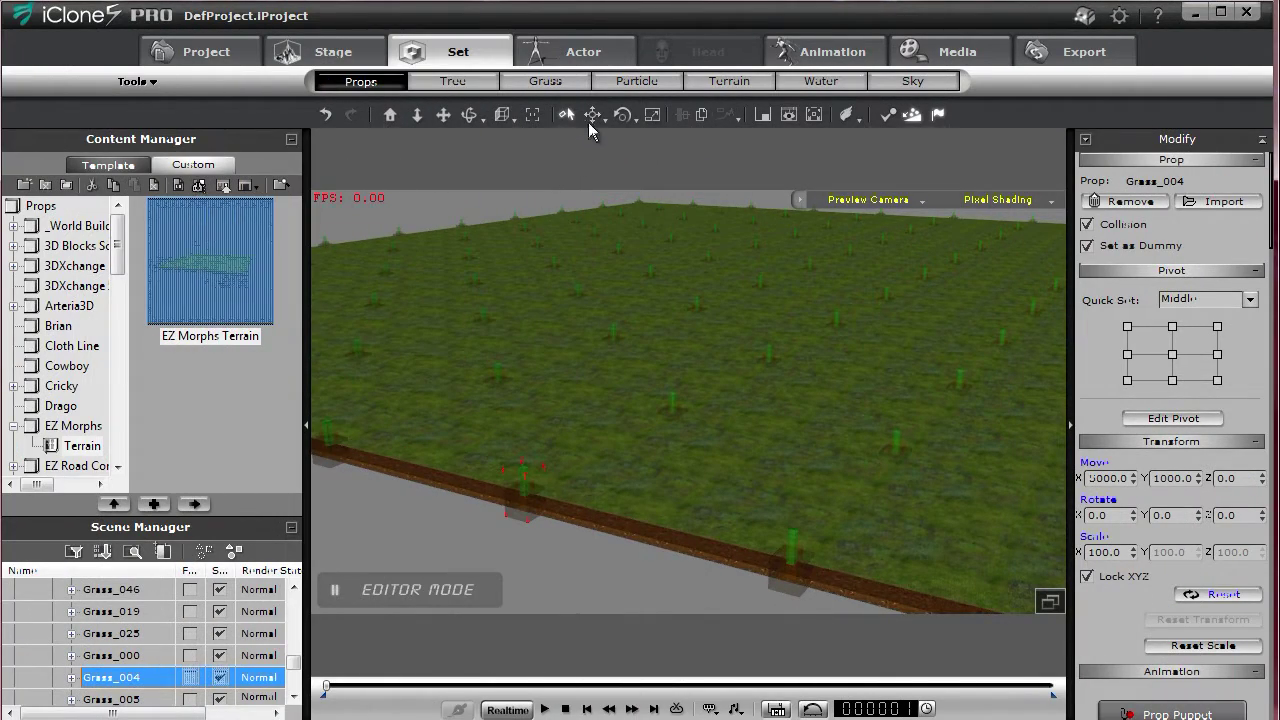
- Lower the Grass_004 handle on the terrain's near edge to about Z -293.7
{"action": "left_click", "coordinate": [593, 114]}
{"action": "left_click_drag", "start_coordinate": [522, 426], "coordinate": [524, 503]}
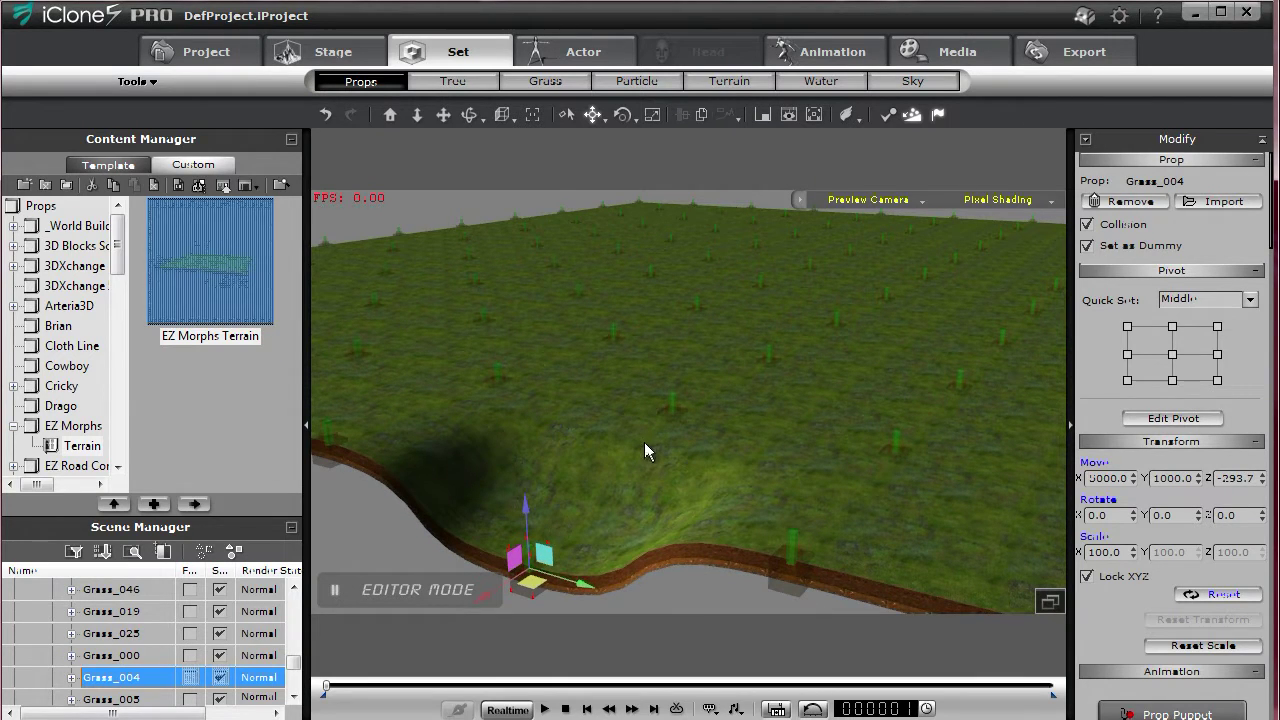
{"action": "key", "text": "q"}
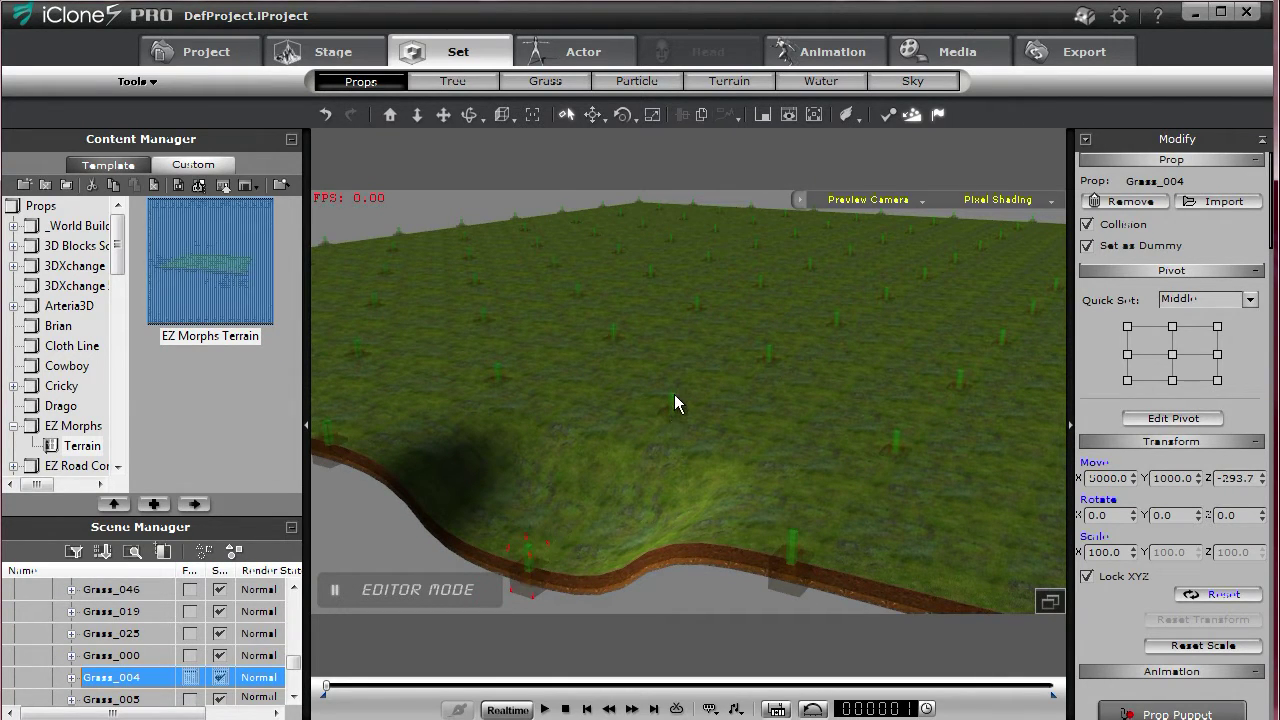
- Add the four handles leading inward from Grass_004 to the selection and lower them together to carve a trench
{"action": "left_click", "coordinate": [674, 396]}
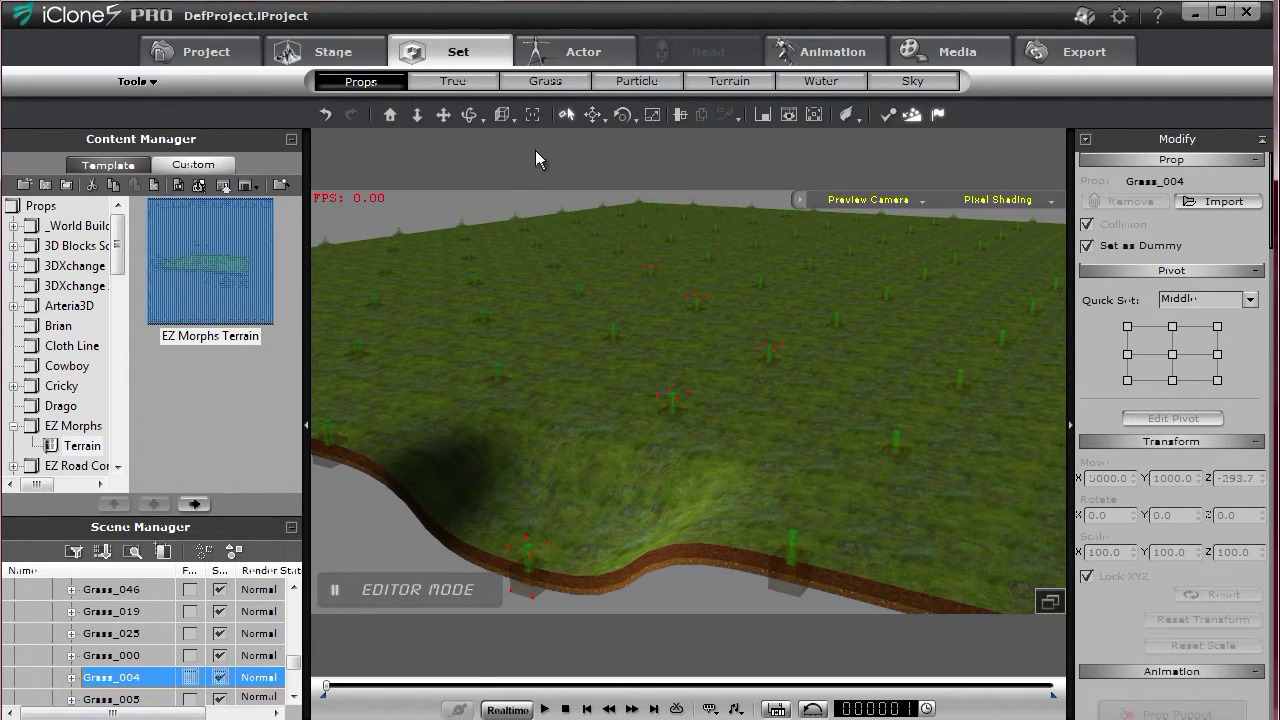
{"action": "left_click", "coordinate": [592, 117]}
{"action": "left_click_drag", "start_coordinate": [667, 292], "coordinate": [656, 362]}
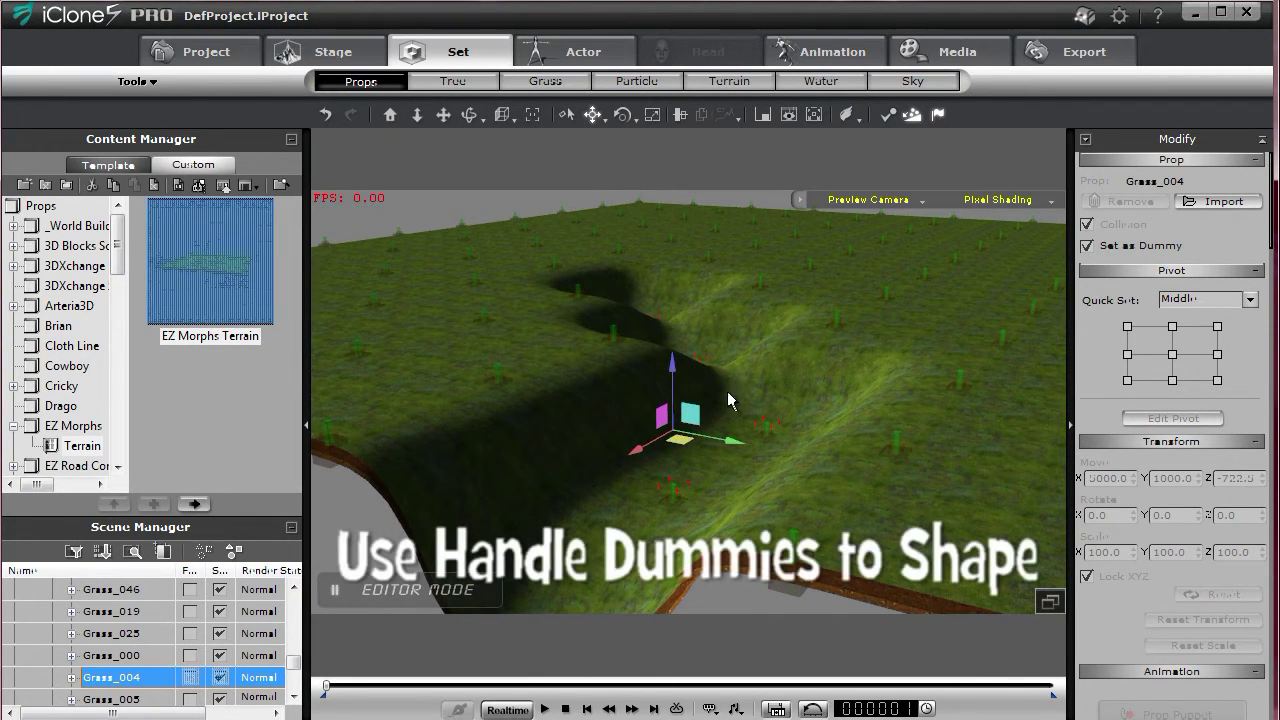
- Select the Grass_027 handle beside the carved trench and raise it to about Z 285.8
{"action": "left_click", "coordinate": [641, 345]}
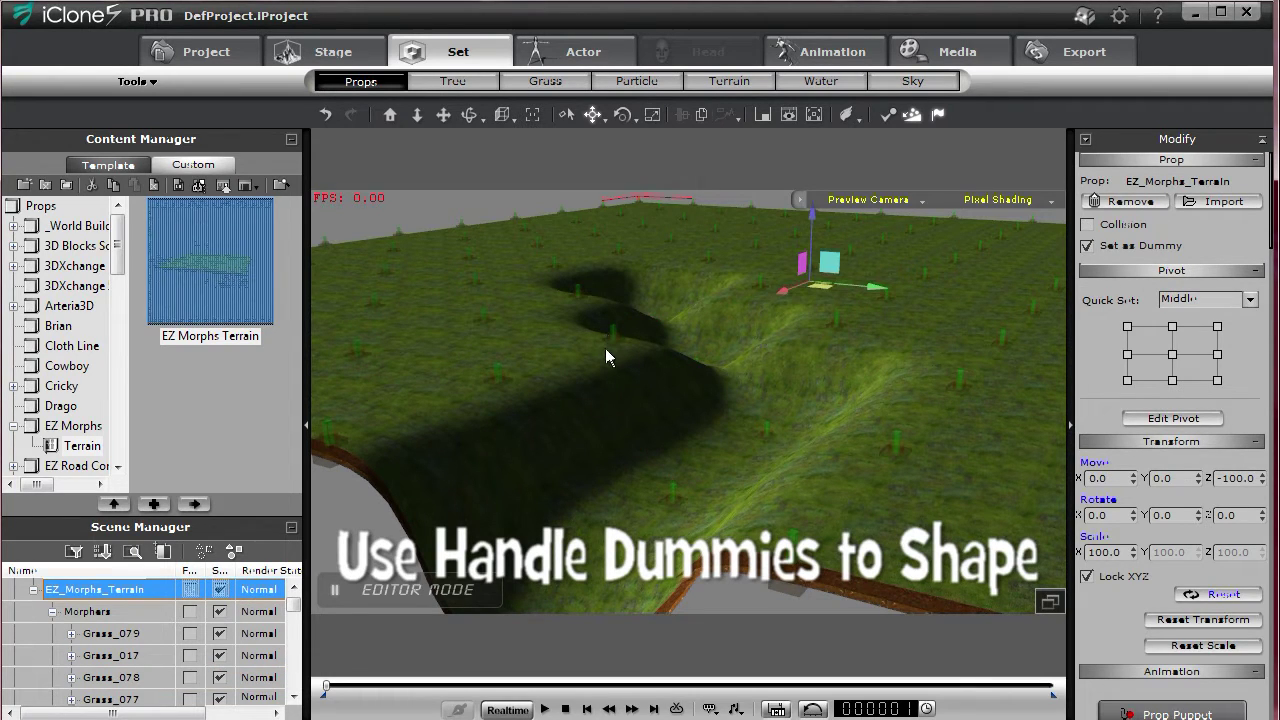
{"action": "left_click", "coordinate": [607, 345]}
{"action": "left_click", "coordinate": [613, 323]}
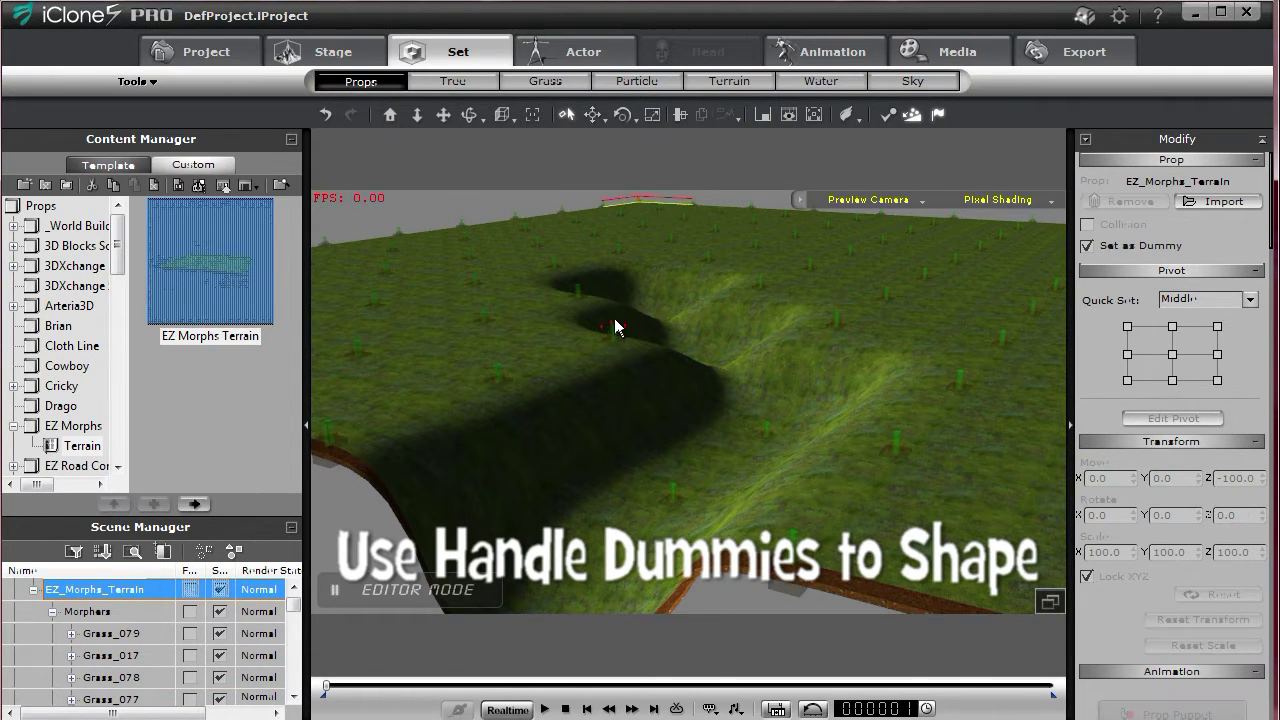
{"action": "left_click", "coordinate": [594, 115]}
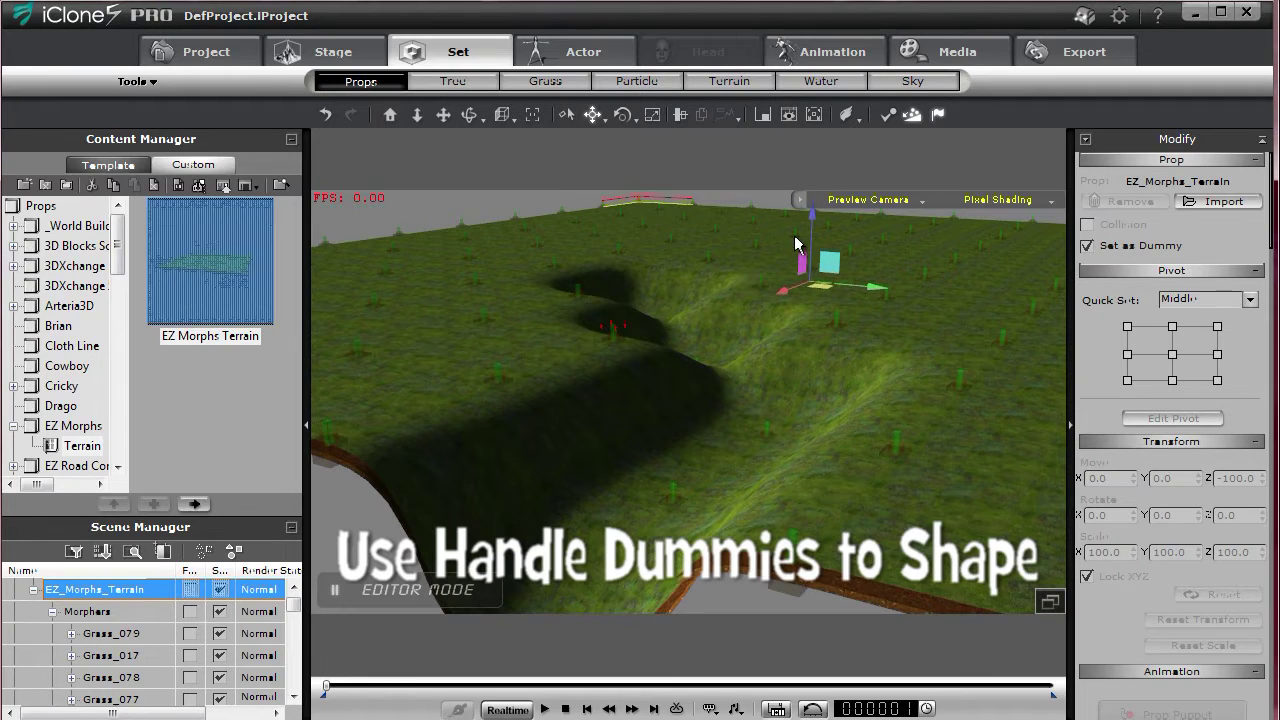
{"action": "left_click", "coordinate": [645, 352]}
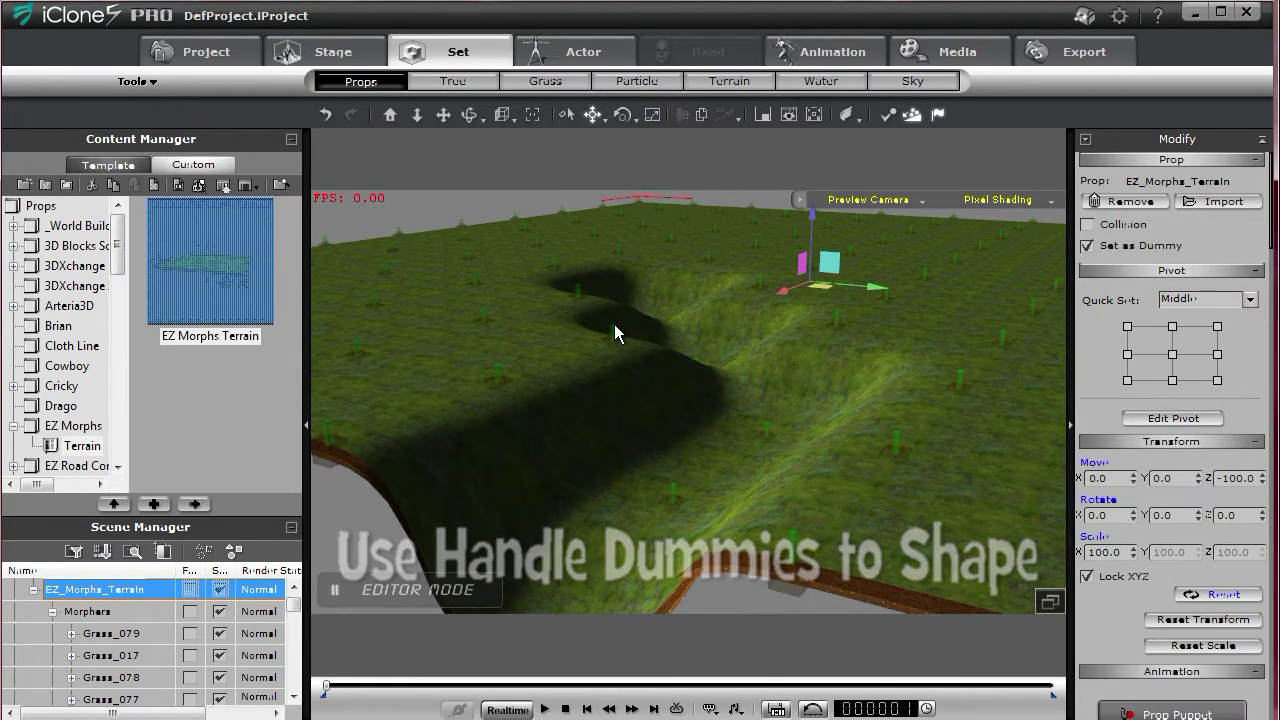
{"action": "left_click", "coordinate": [615, 327]}
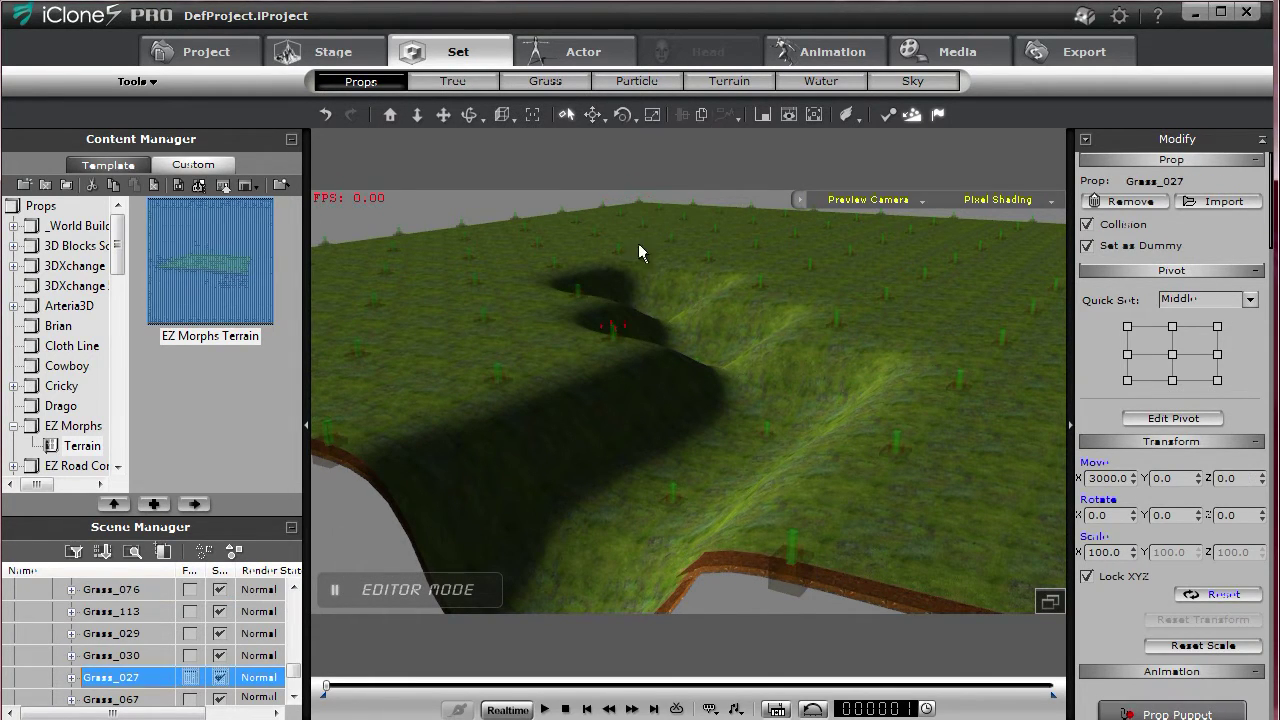
{"action": "left_click", "coordinate": [593, 115]}
{"action": "left_click_drag", "start_coordinate": [614, 271], "coordinate": [632, 237]}
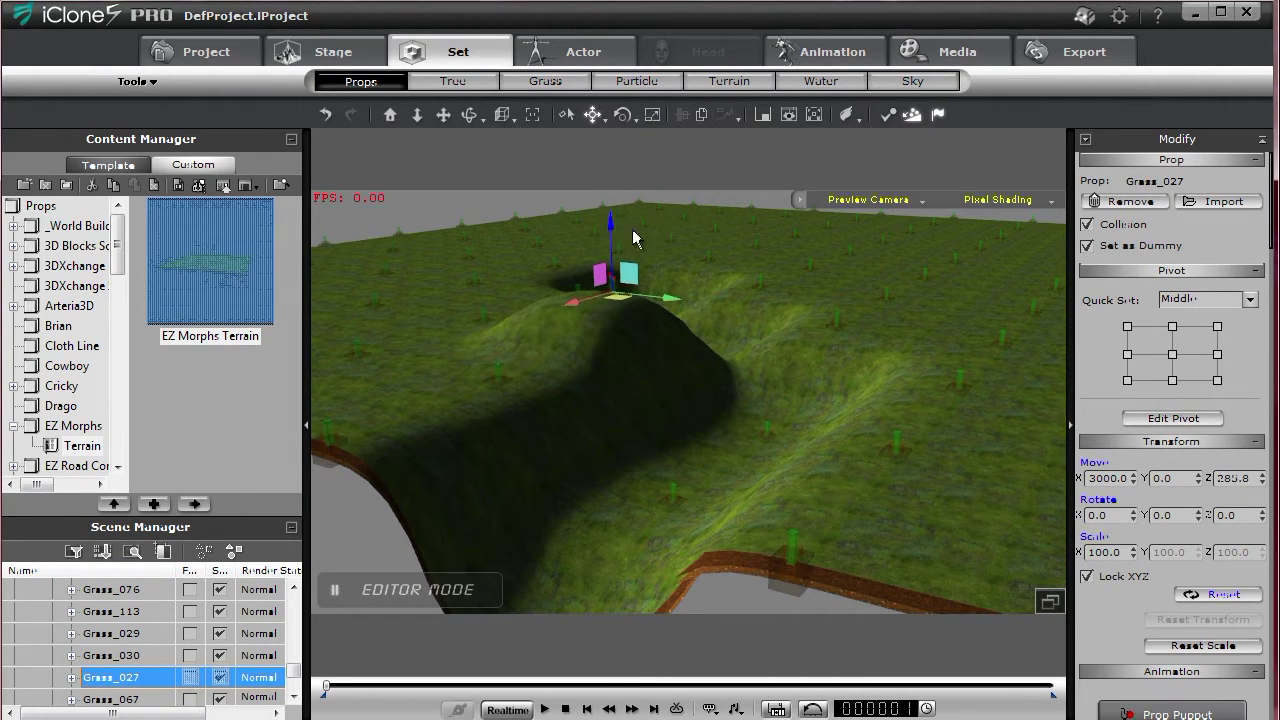
- Select the Grass_037 handle on the other side of the trench and raise it to form a hill
{"action": "left_click", "coordinate": [829, 310]}
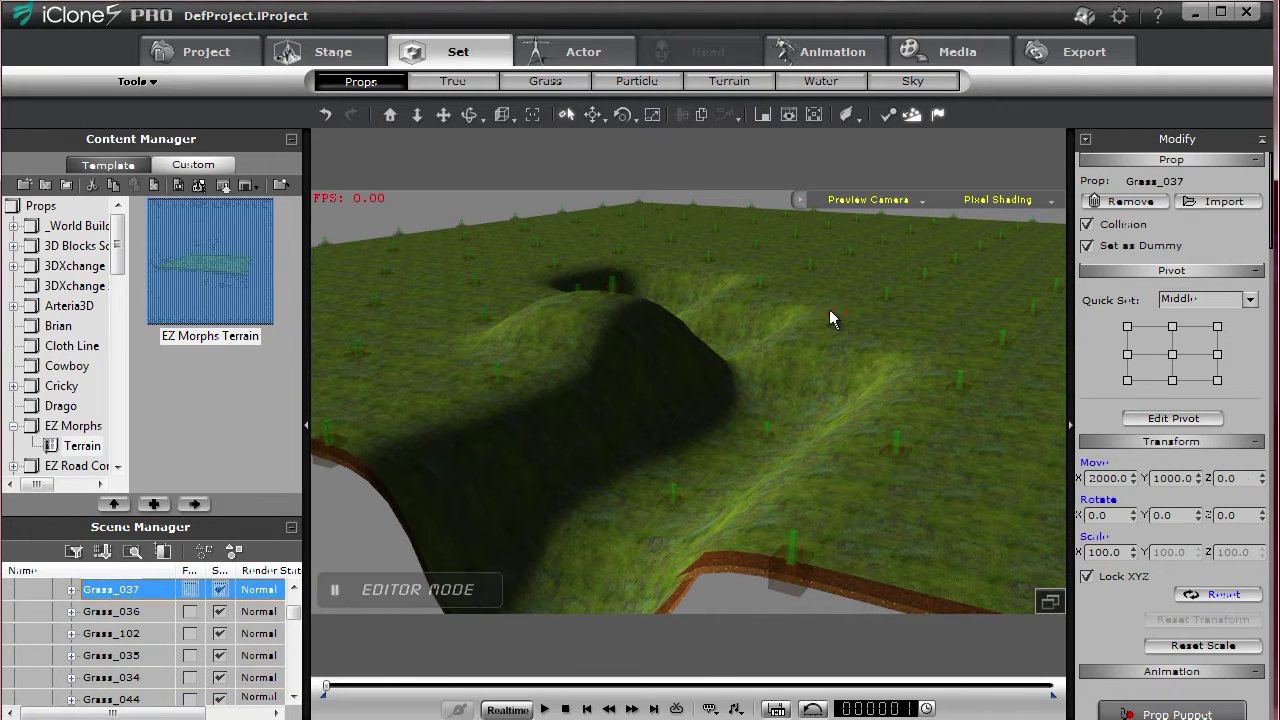
{"action": "left_click", "coordinate": [594, 115]}
{"action": "left_click_drag", "start_coordinate": [836, 263], "coordinate": [829, 229]}
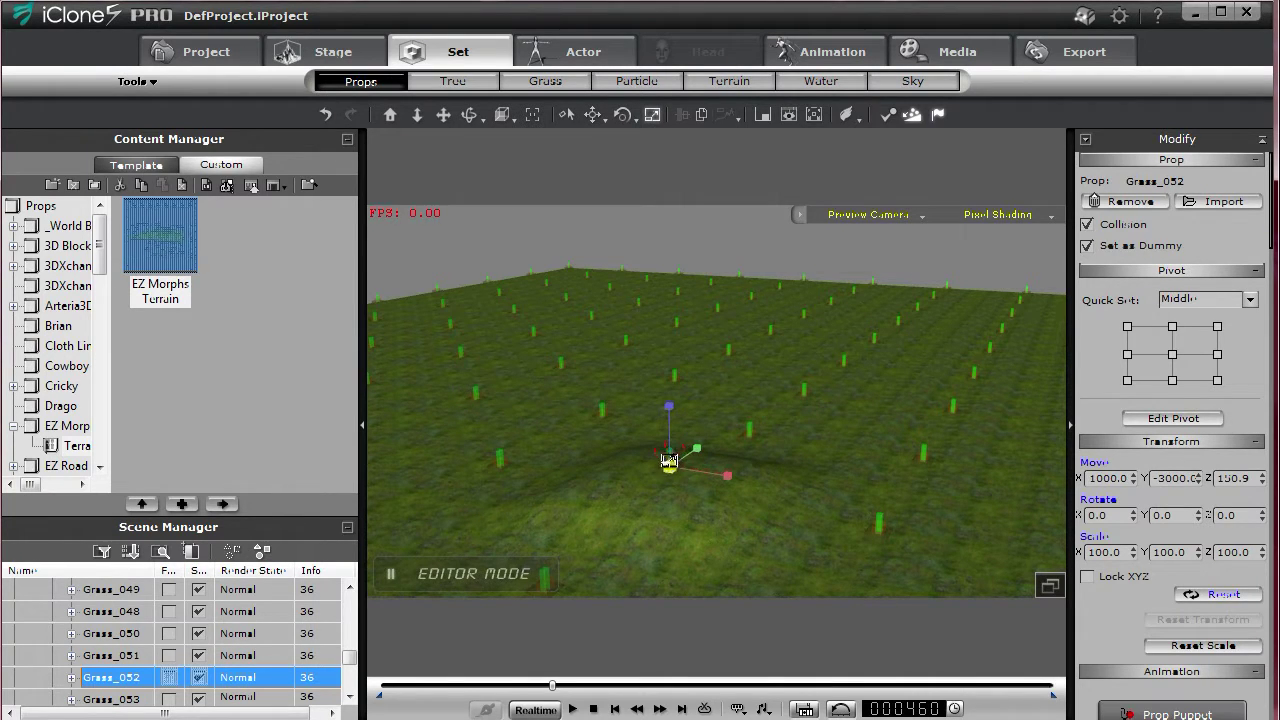
- Scale the Grass_052 handle uniformly to about 151.8 at frame 460, and raise it to about Z 371.3 at frame 653
{"action": "left_click_drag", "start_coordinate": [645, 438], "coordinate": [616, 383]}
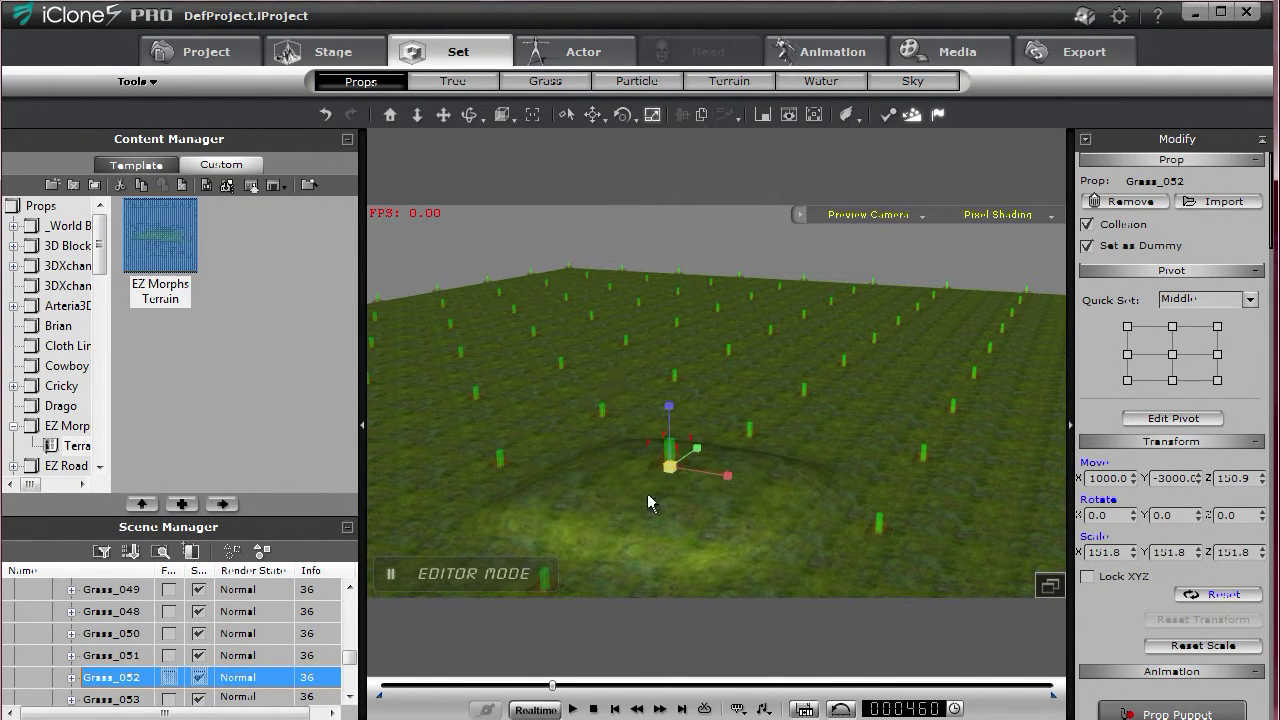
{"action": "left_click", "coordinate": [626, 688]}
{"action": "left_click", "coordinate": [593, 116]}
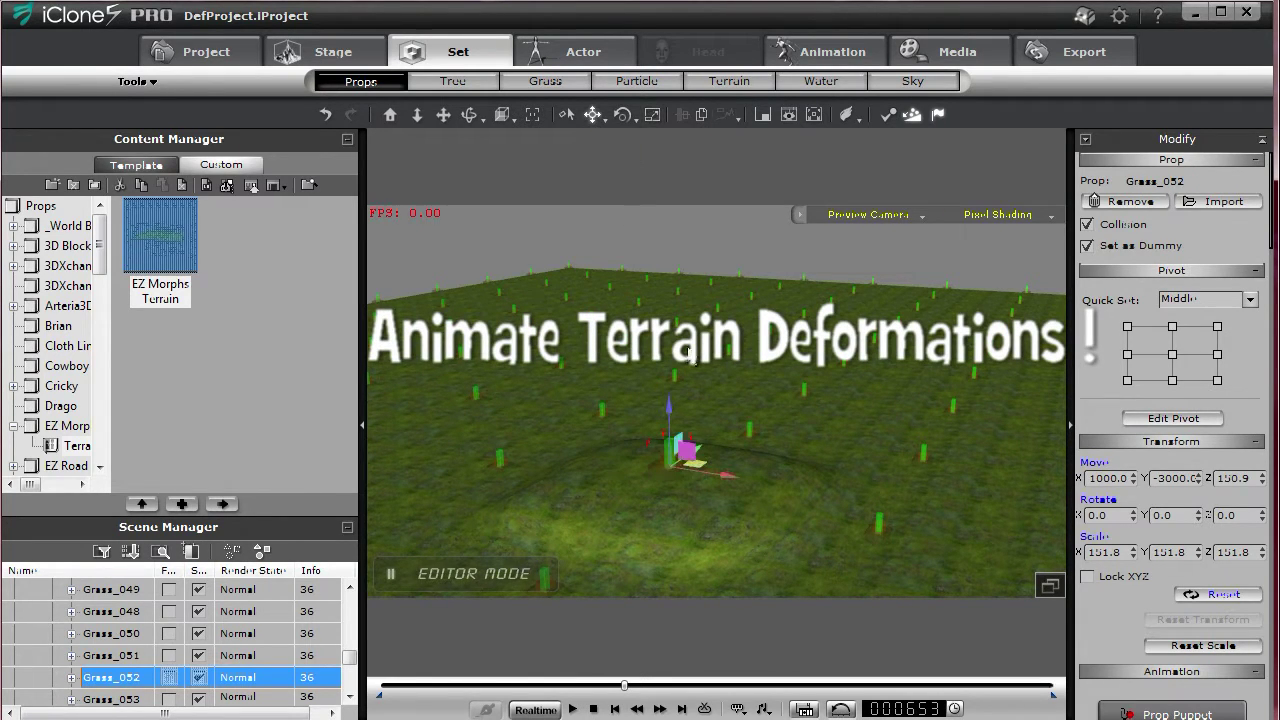
{"action": "left_click_drag", "start_coordinate": [667, 406], "coordinate": [662, 364]}
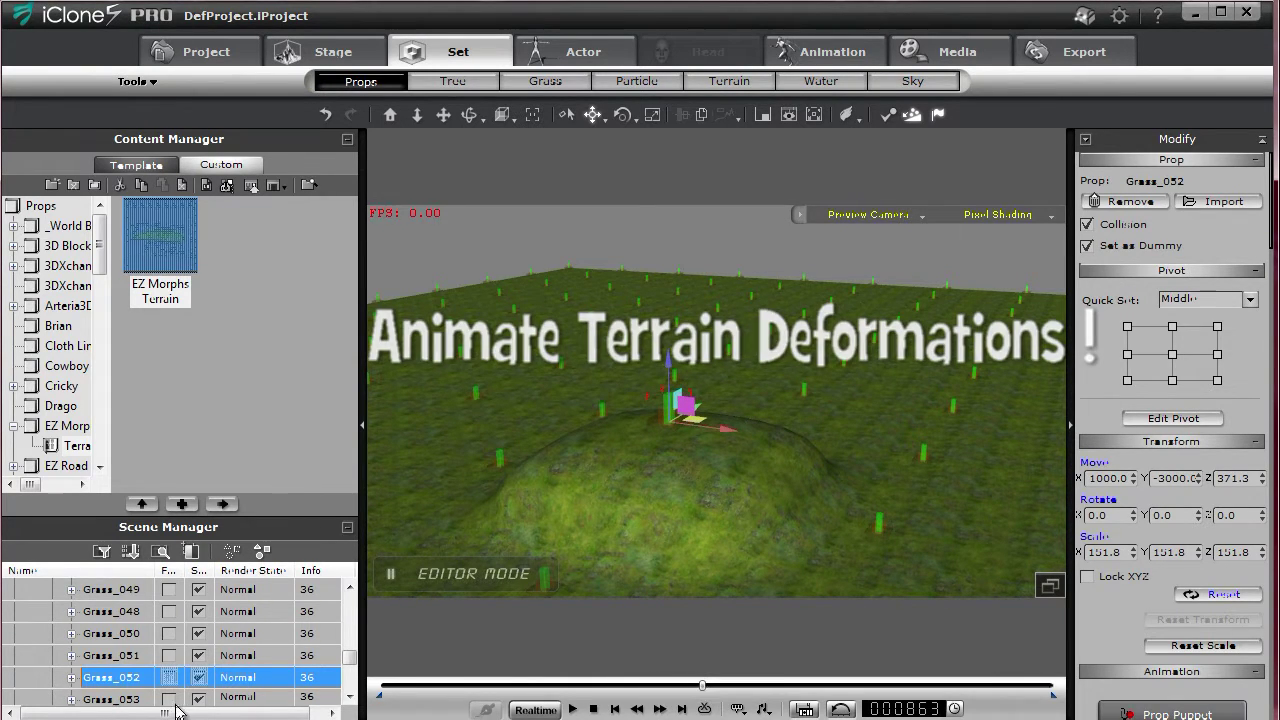
- Raise the Dirt_052 handle under Grass_052 to about Z 470.1 at frame 863
{"action": "left_click", "coordinate": [71, 677]}
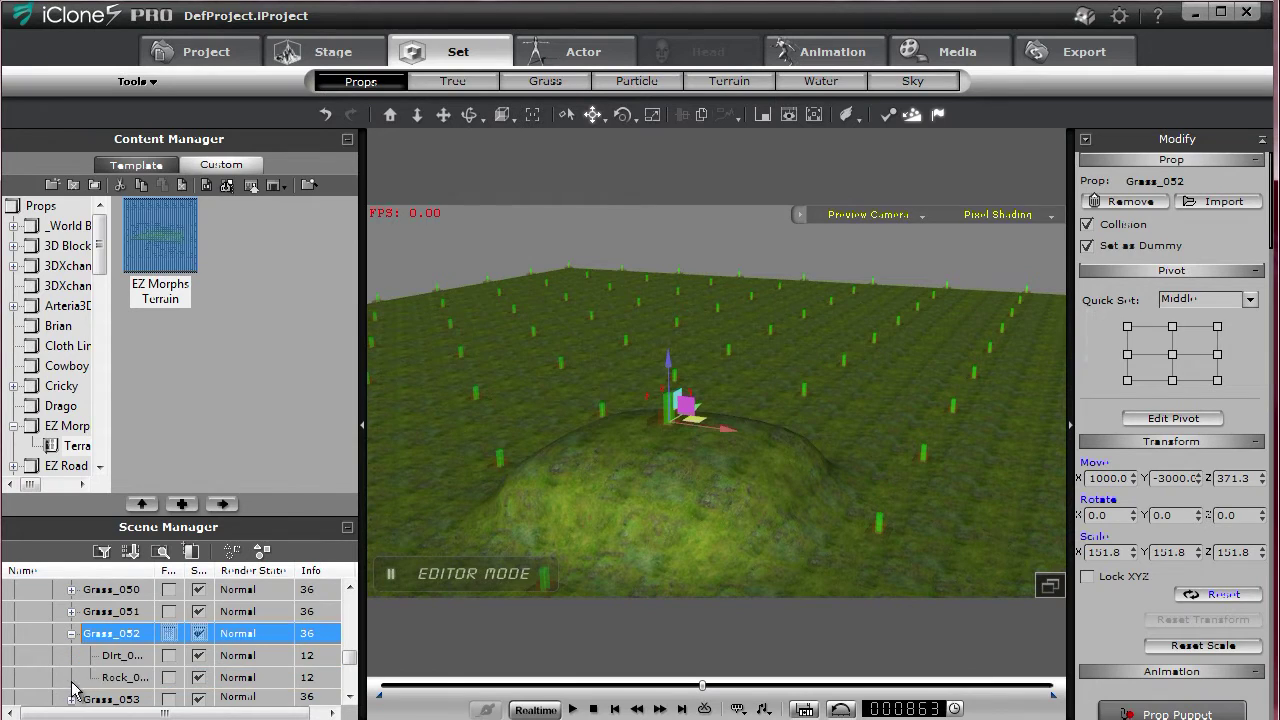
{"action": "left_click", "coordinate": [125, 655]}
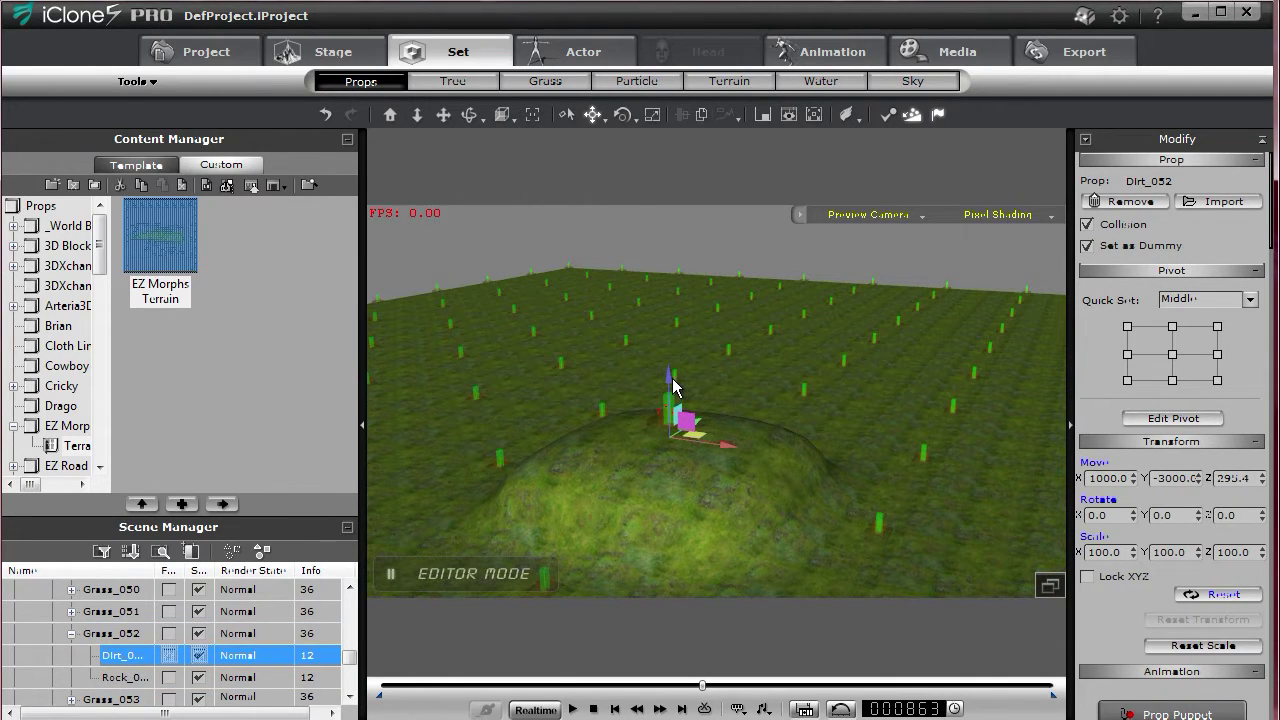
{"action": "left_click_drag", "start_coordinate": [670, 377], "coordinate": [666, 340]}
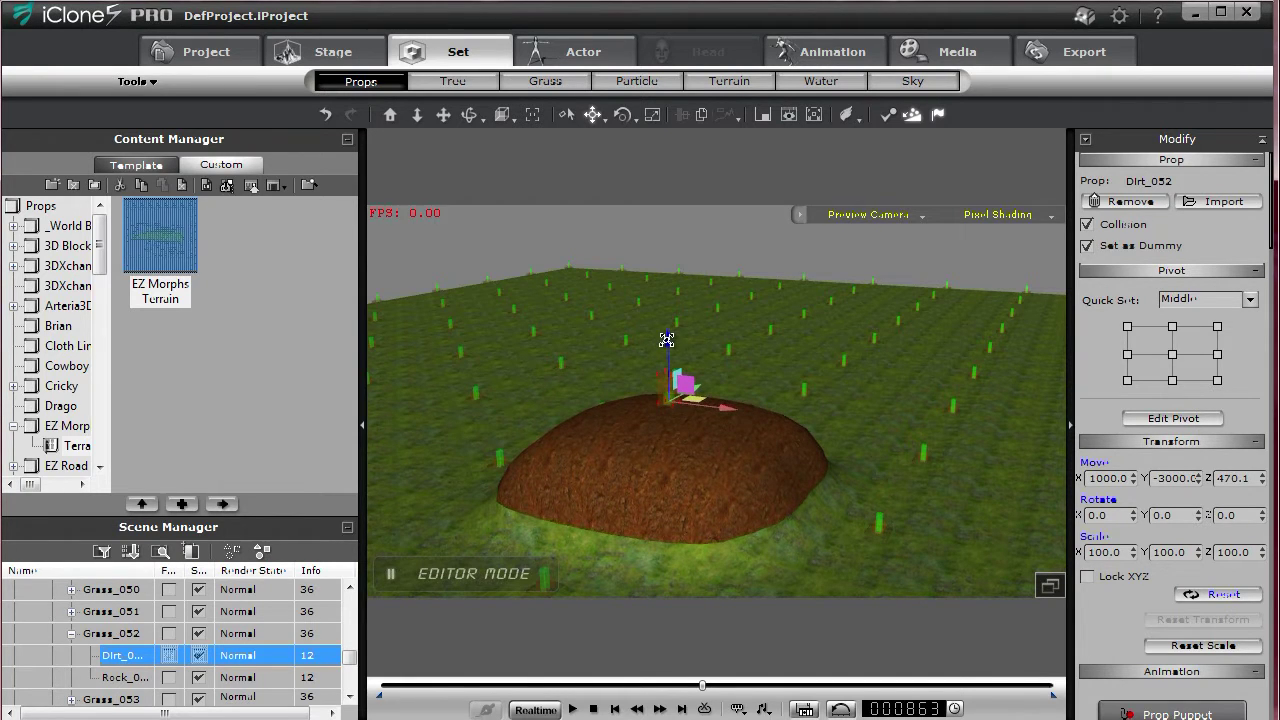
- Raise the Rock_052 handle under Grass_052 to about Z 488.3 at frame 1065
{"action": "left_click", "coordinate": [158, 678]}
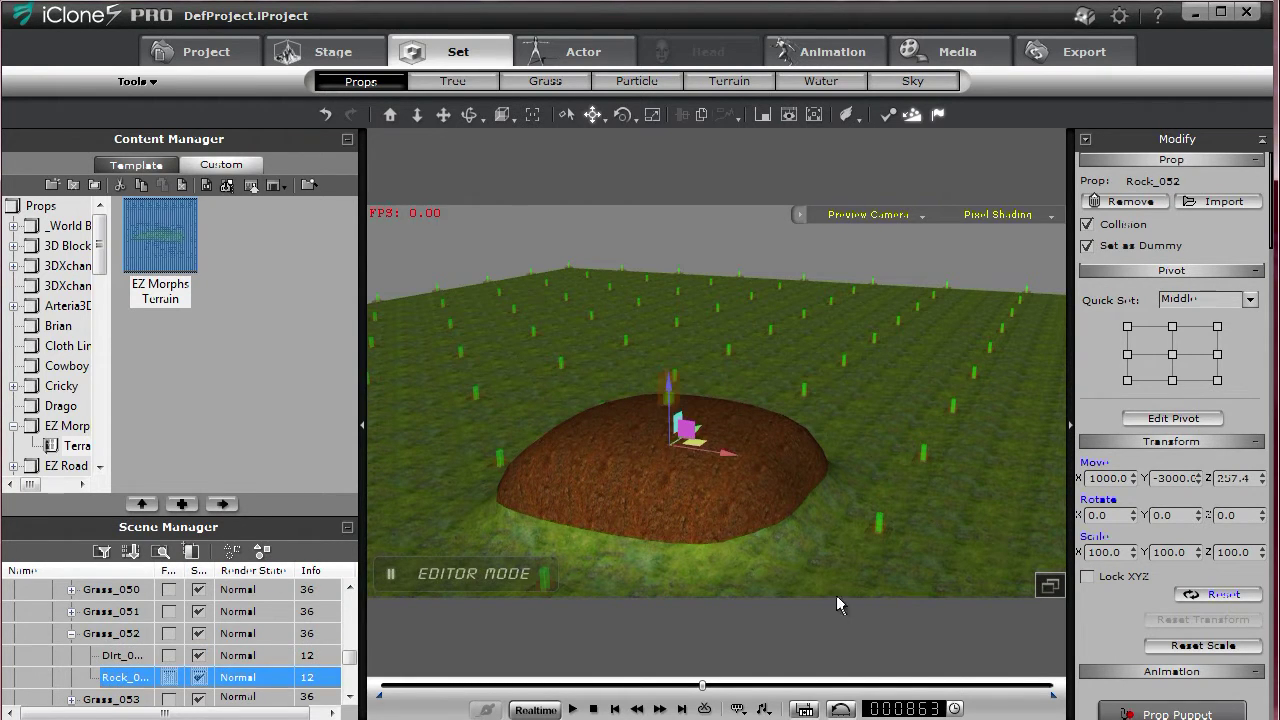
{"action": "left_click", "coordinate": [779, 687]}
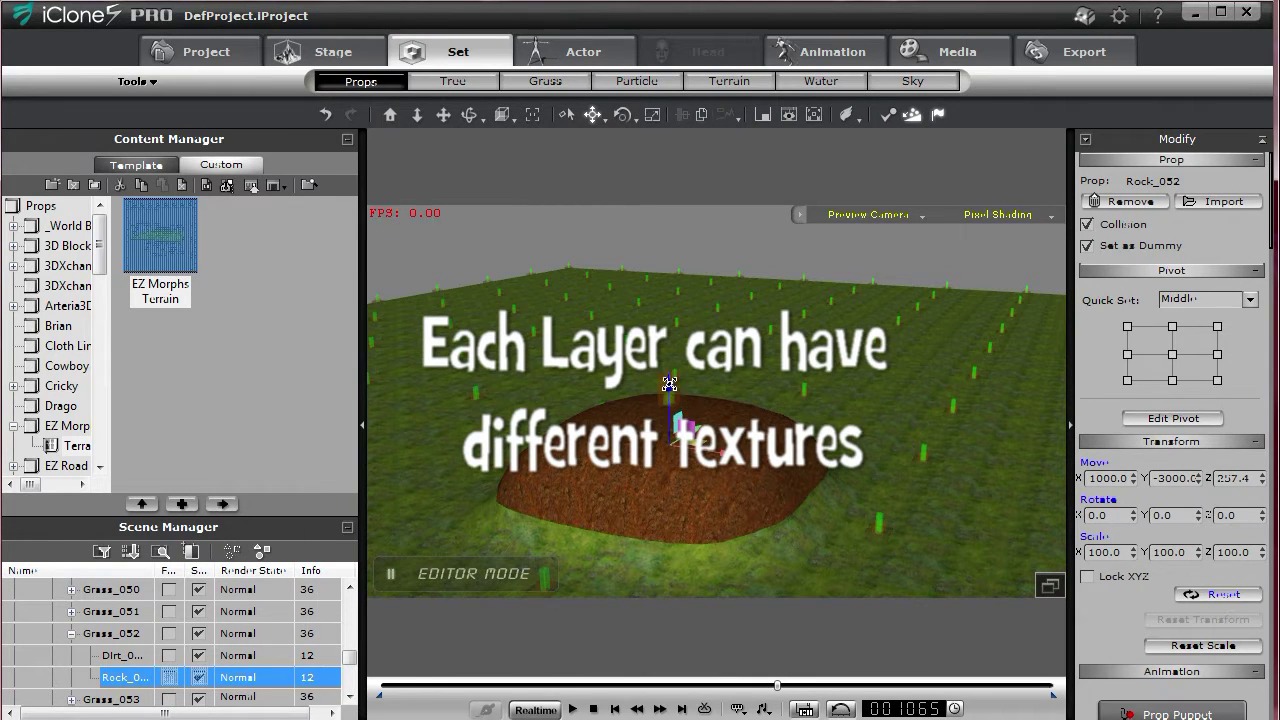
{"action": "left_click_drag", "start_coordinate": [667, 370], "coordinate": [677, 335]}
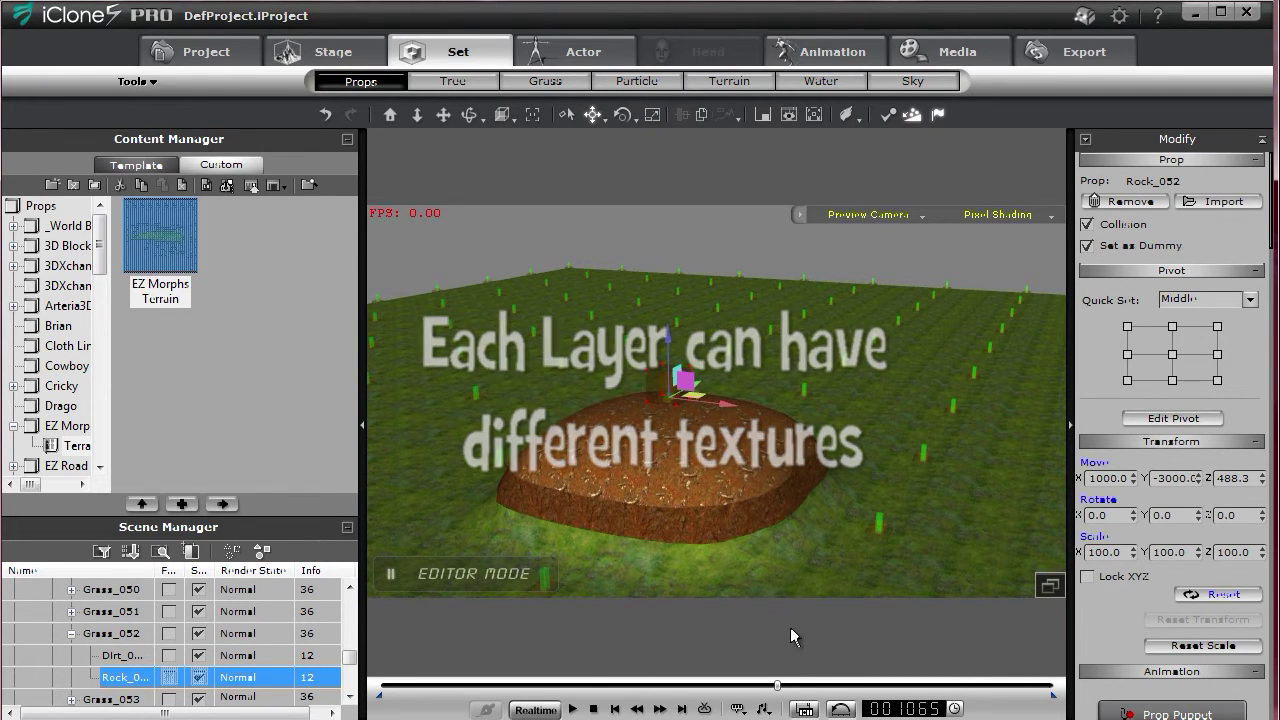
- At frame 1348, scale the Rock_052 handle to about 94.6, 94.6, 189.8 and raise it to about Z 629.4
{"action": "left_click_drag", "start_coordinate": [777, 690], "coordinate": [882, 686]}
{"action": "left_click", "coordinate": [652, 115]}
{"action": "left_click_drag", "start_coordinate": [670, 395], "coordinate": [673, 393]}
{"action": "left_click_drag", "start_coordinate": [669, 336], "coordinate": [664, 210]}
{"action": "left_click", "coordinate": [593, 115]}
{"action": "left_click_drag", "start_coordinate": [674, 356], "coordinate": [672, 310]}
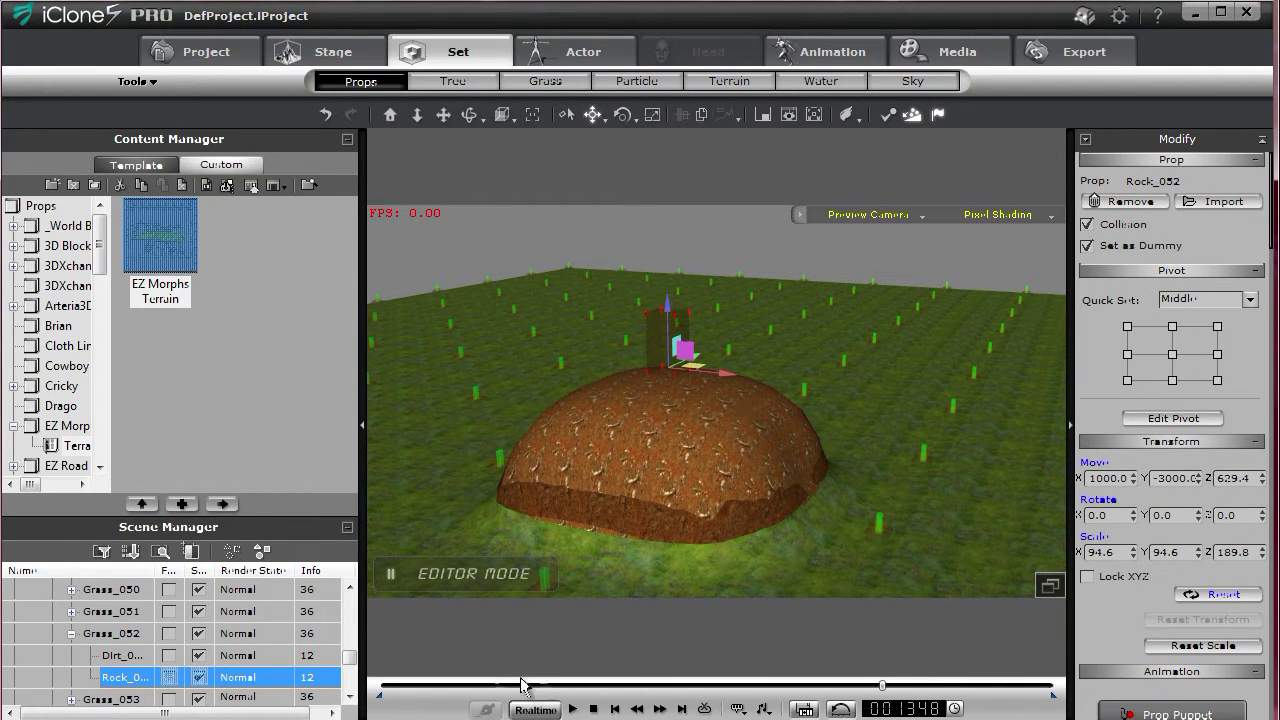
- Apply the Fire video from the video library to the mound's rock layer as lava
{"action": "left_click", "coordinate": [150, 86]}
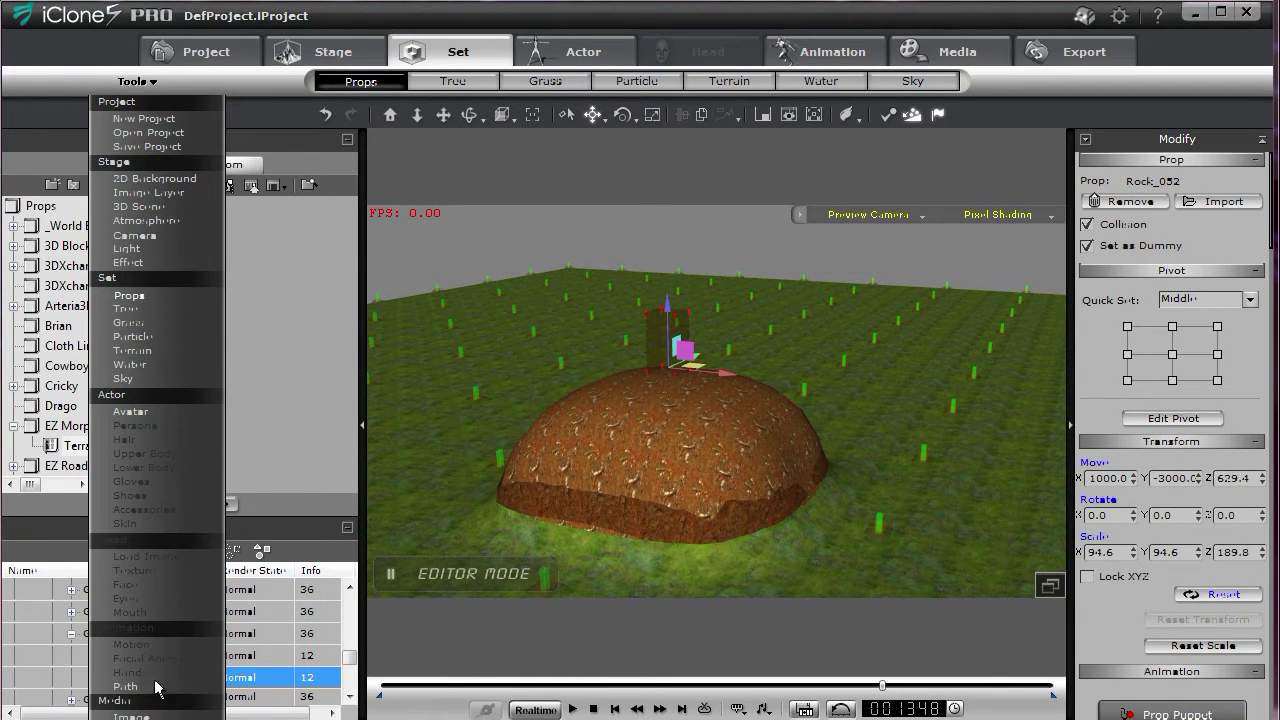
{"action": "left_click", "coordinate": [130, 714]}
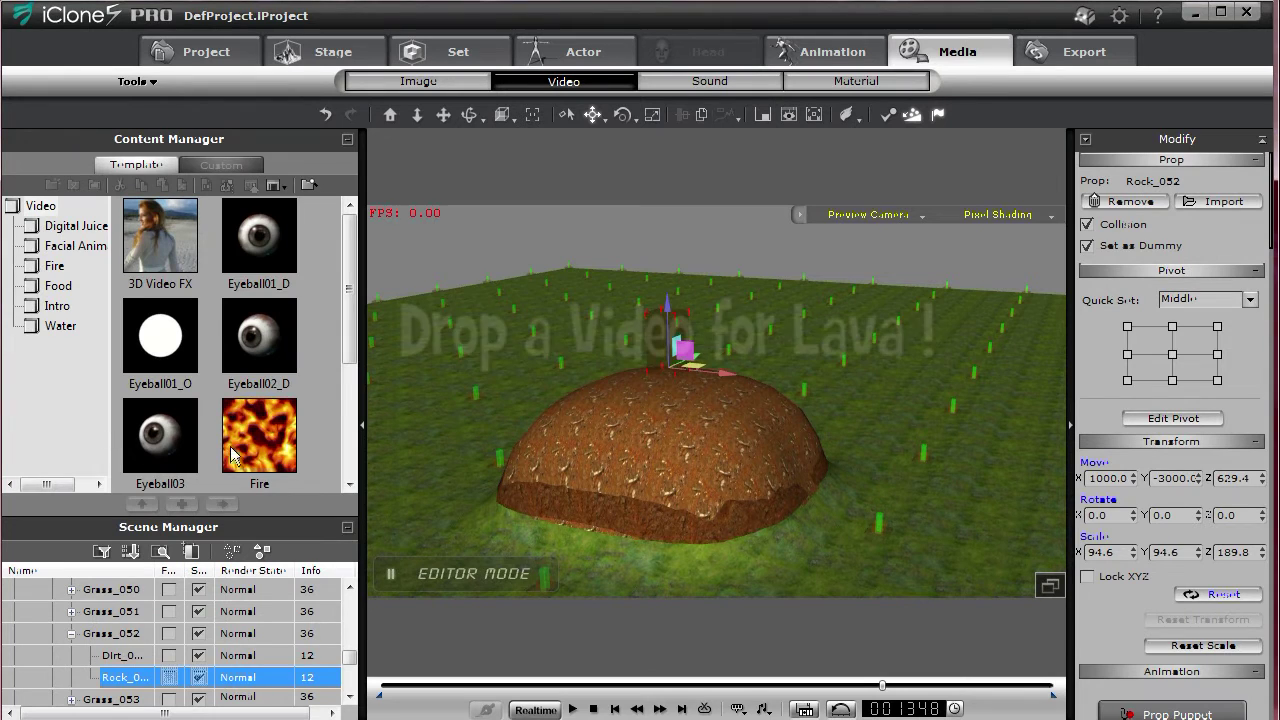
{"action": "scroll", "coordinate": [292, 298], "scroll_direction": "down", "scroll_amount": 4}
{"action": "left_click_drag", "start_coordinate": [260, 240], "coordinate": [665, 430]}
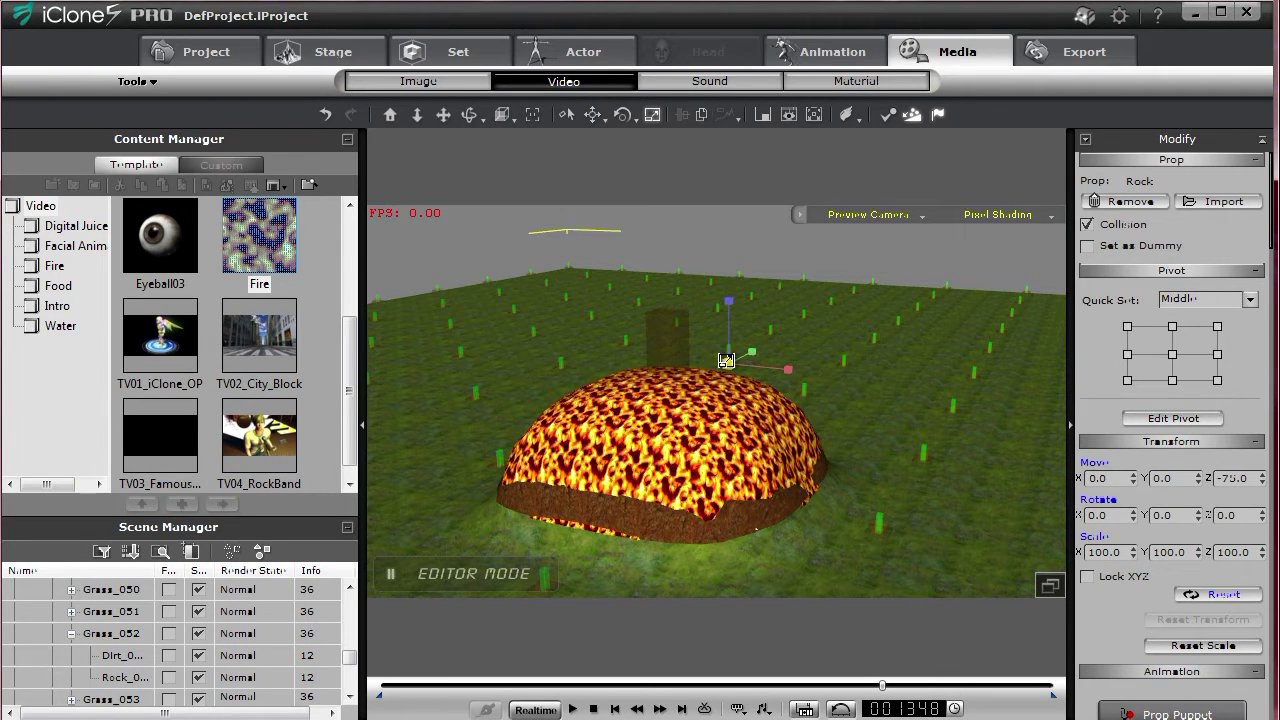
- Scale the Rock_052 handle to about 125.7 in X and Y, and stretch it further in Z
{"action": "left_click_drag", "start_coordinate": [725, 358], "coordinate": [727, 356]}
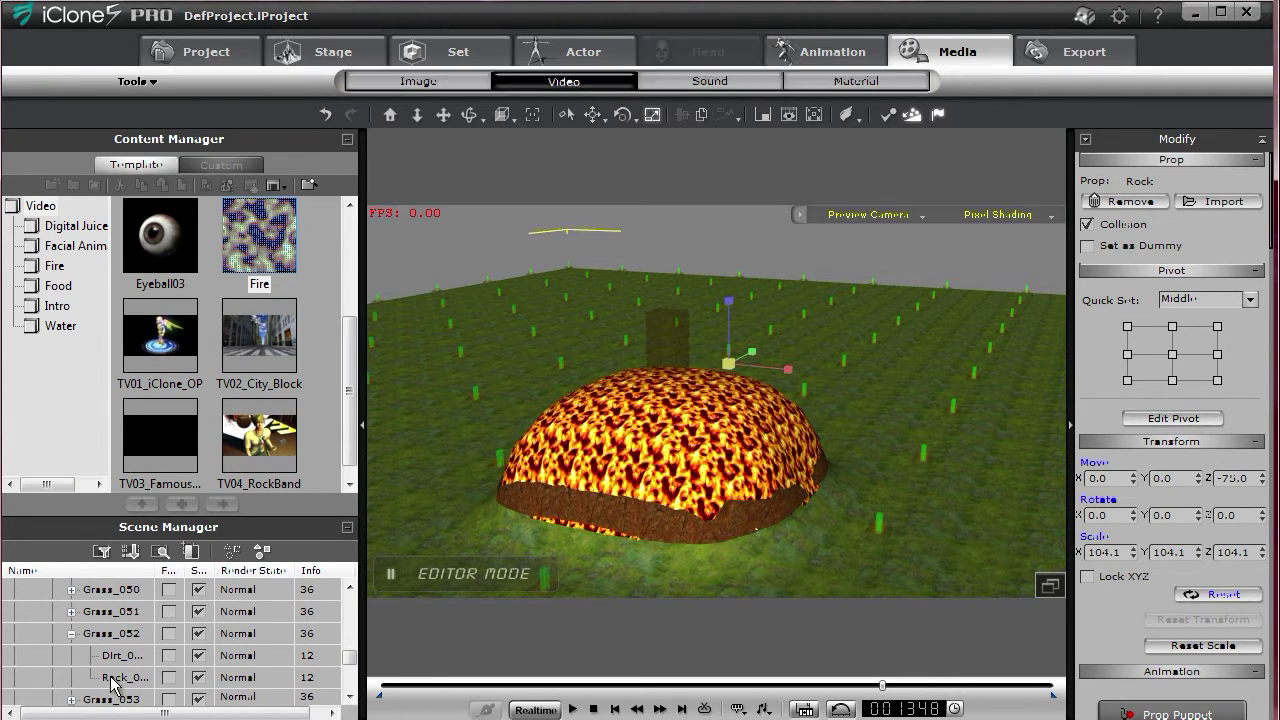
{"action": "left_click", "coordinate": [112, 678]}
{"action": "left_click_drag", "start_coordinate": [668, 367], "coordinate": [663, 312]}
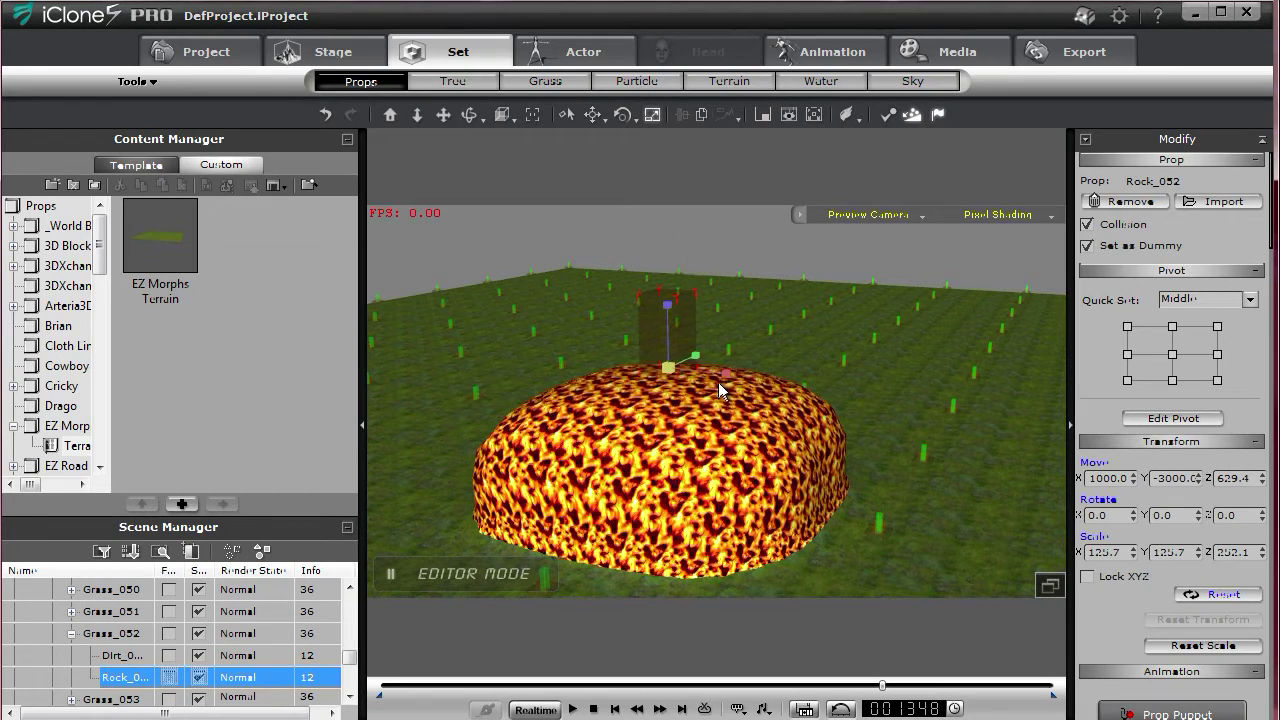
{"action": "left_click_drag", "start_coordinate": [669, 310], "coordinate": [663, 278]}
- Return to the first frame and play the lava mound animation
{"action": "left_click", "coordinate": [901, 495]}
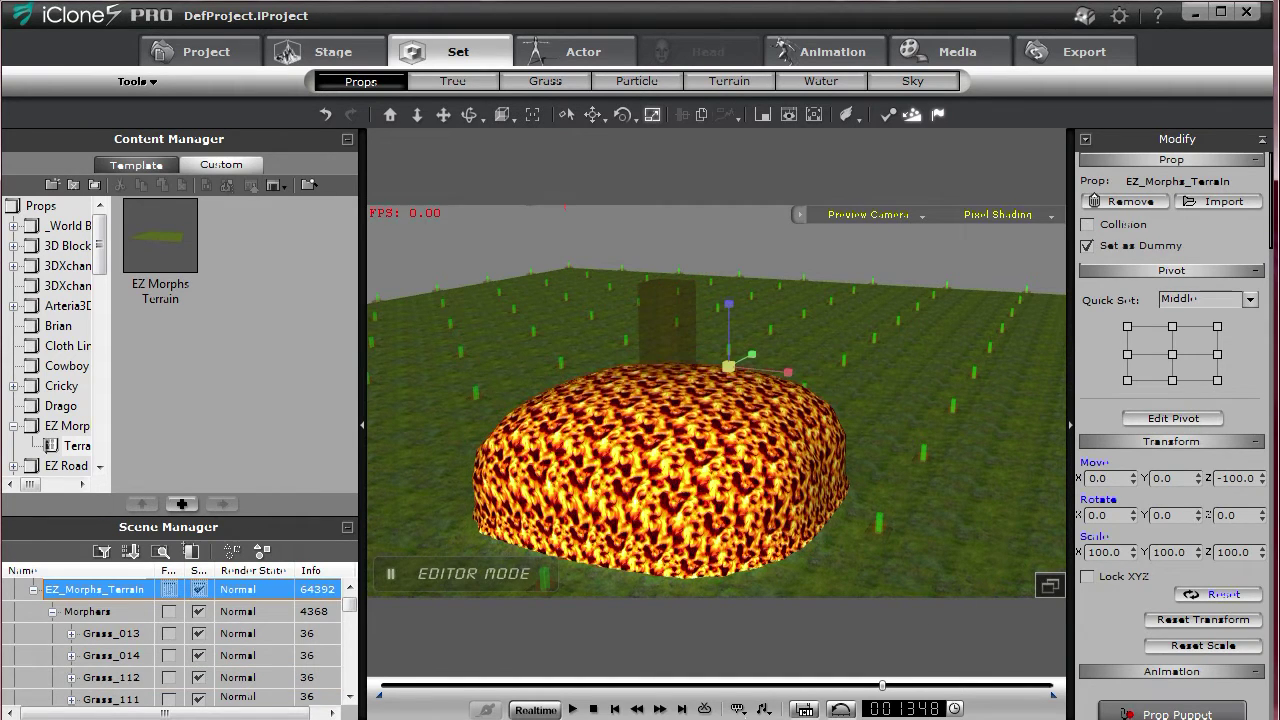
{"action": "left_click", "coordinate": [594, 709]}
{"action": "left_click", "coordinate": [573, 709]}
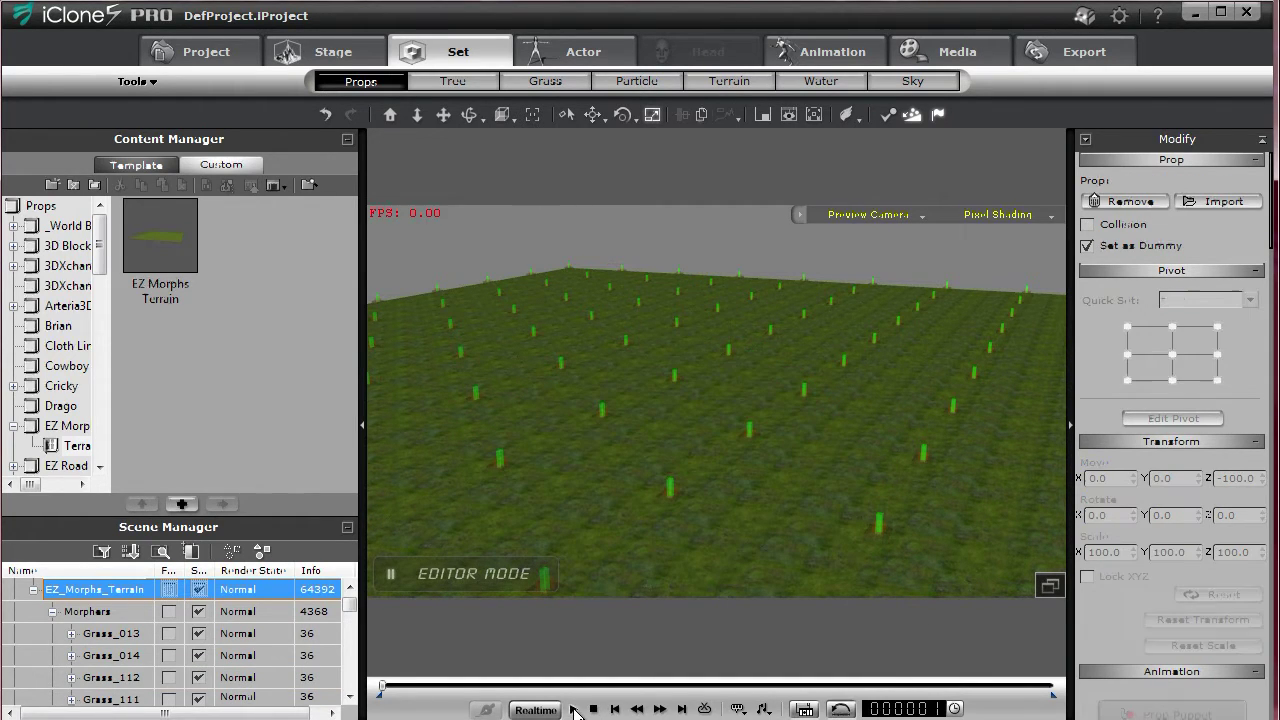